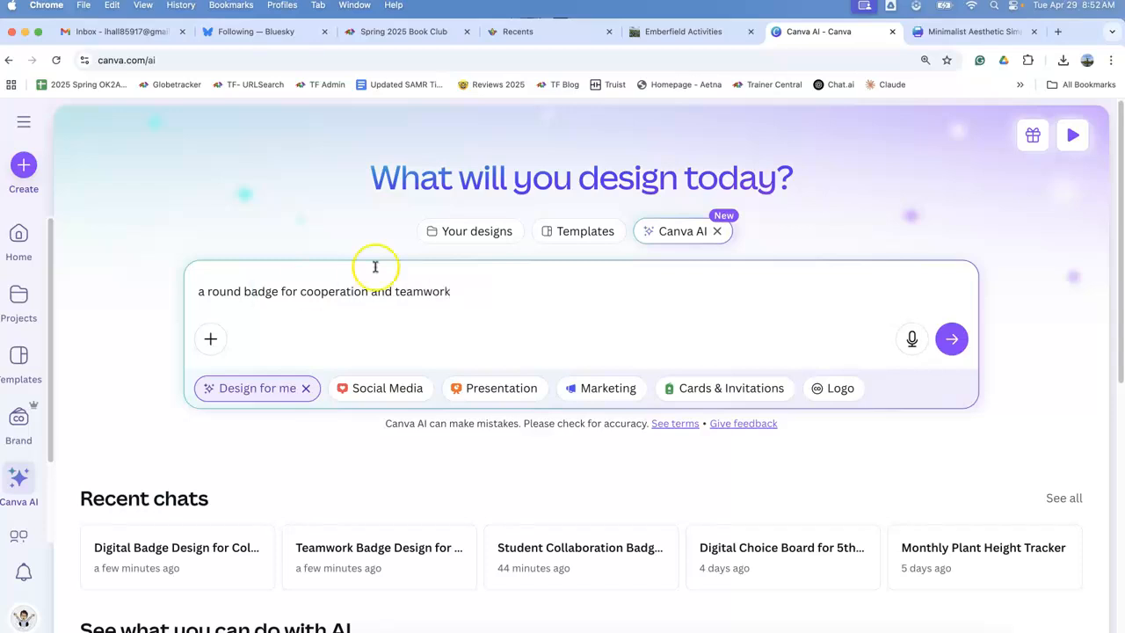
Generate designs from the prompt "a round badge for cooperation and teamwork"
left_click(945, 347)
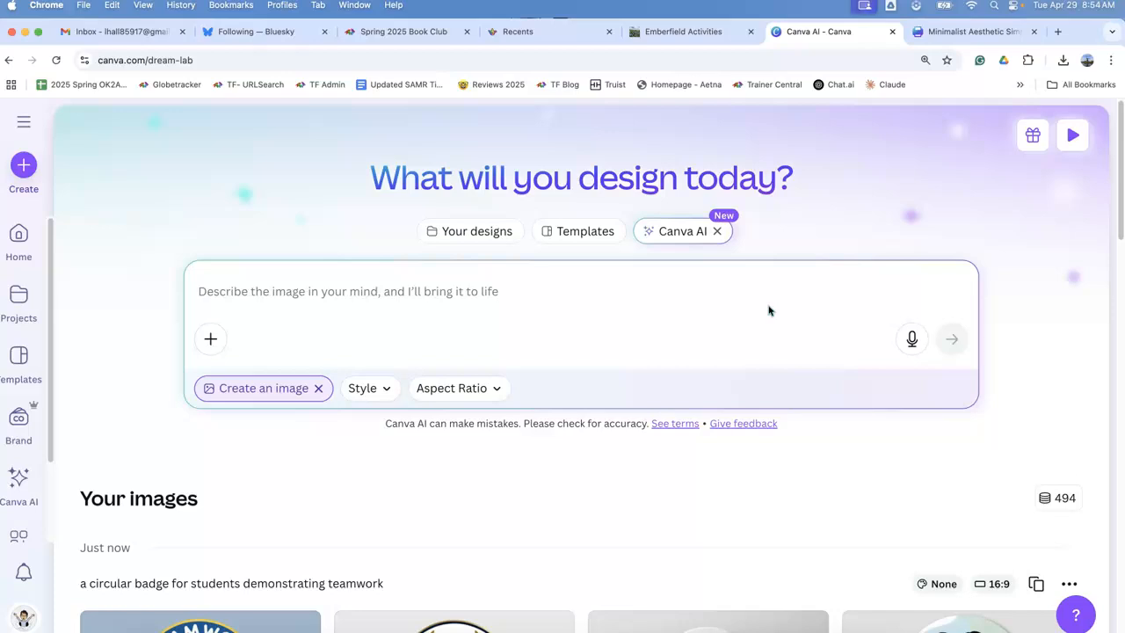
Generate images from the prompt "a digital badge to award teamwork"
left_click(691, 234)
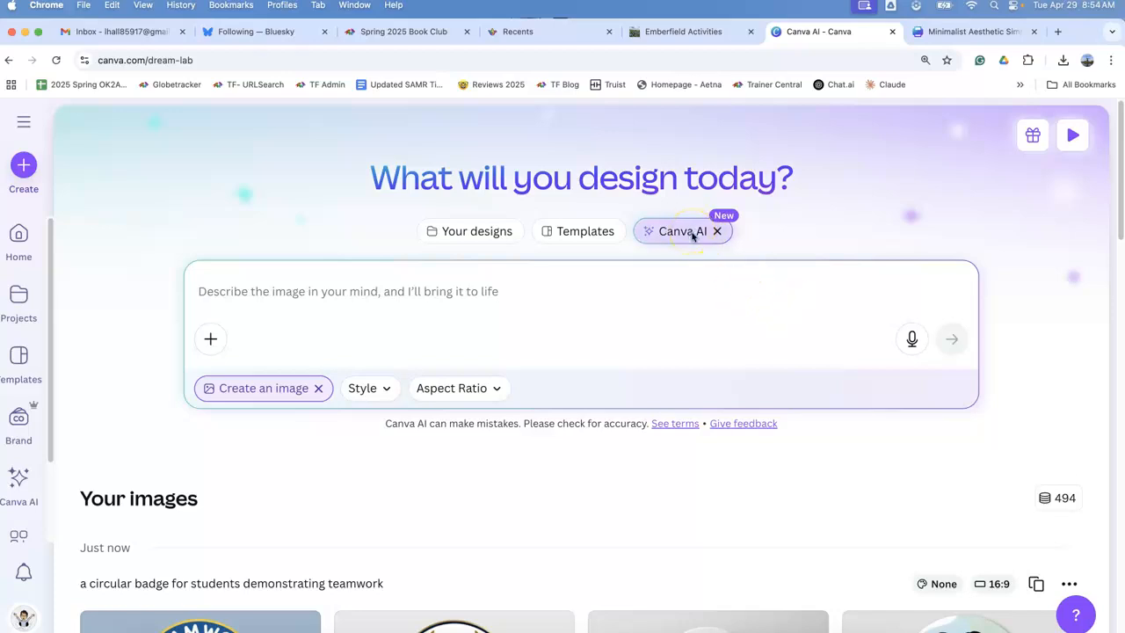
left_click(296, 294)
type("a digital badge to award teamwo")
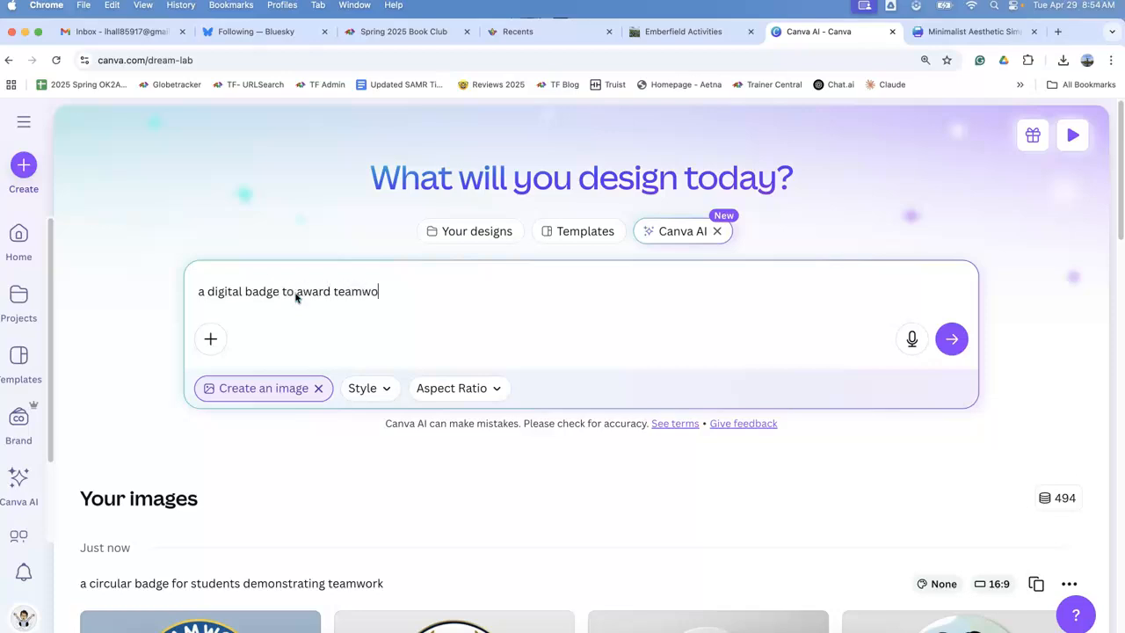
left_click(952, 339)
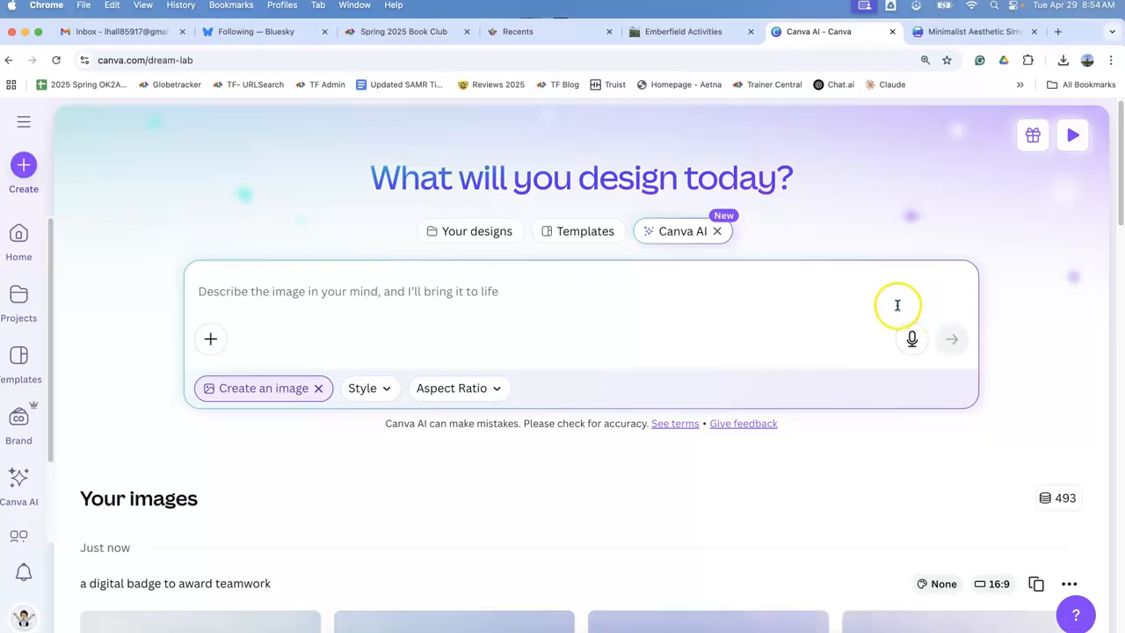
Open the round teamwork badge with three women, from the circular badge results, for editing as a design
scroll(800, 336, "down", 3)
scroll(773, 332, "down", 3)
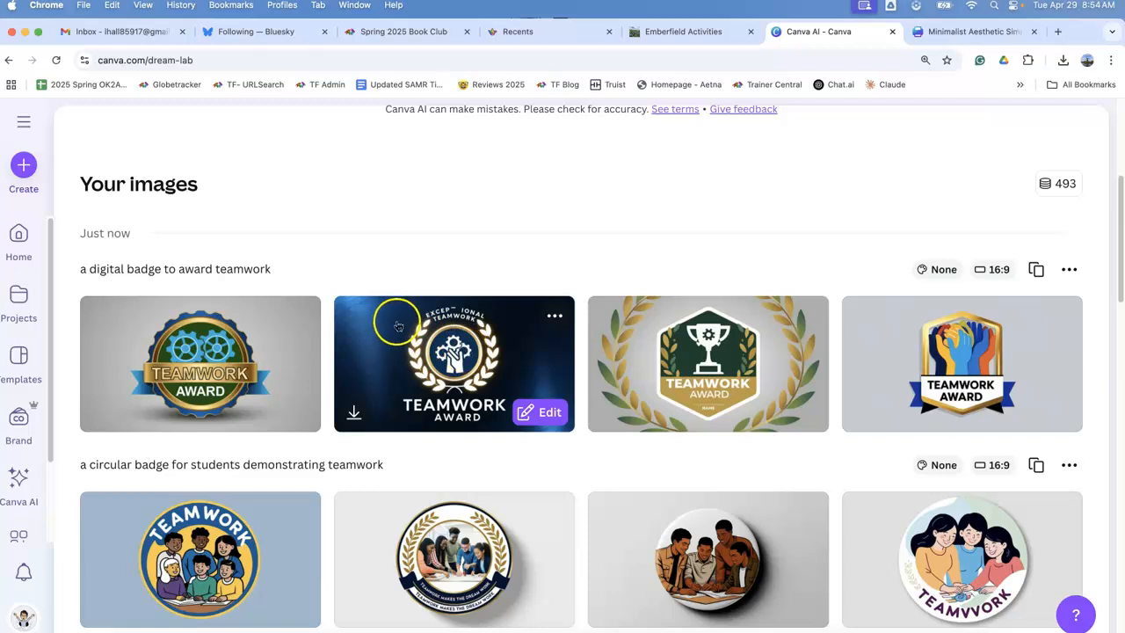
scroll(395, 324, "down", 2)
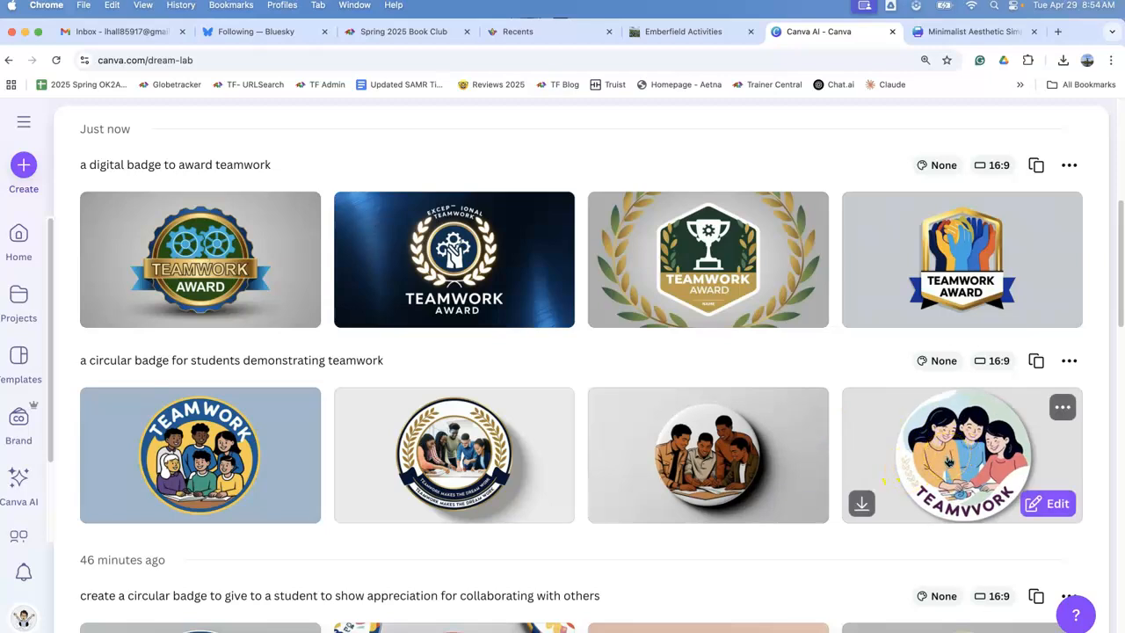
left_click(1040, 503)
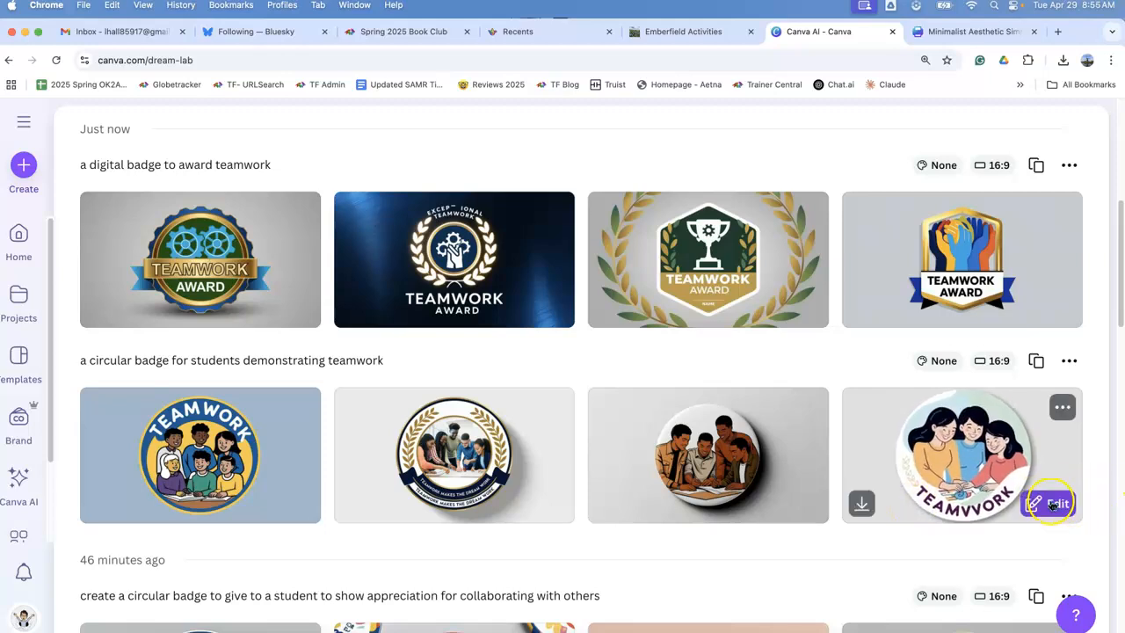
left_click(1052, 503)
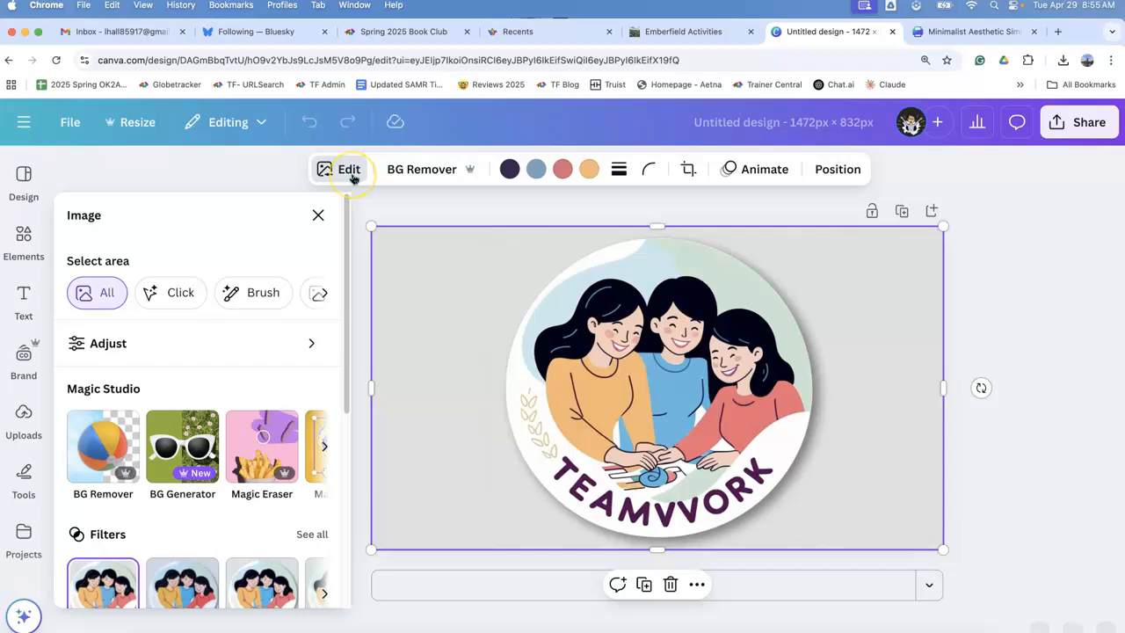
Use Grab Text to extract the curved, misspelled teamwork lettering from the badge image
left_click(329, 451)
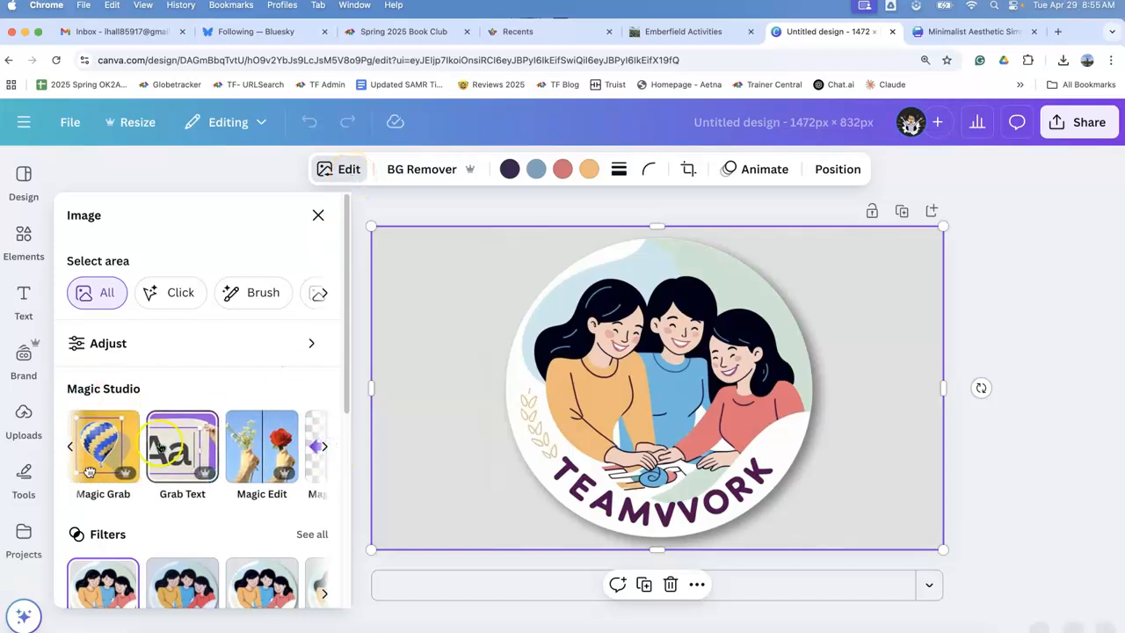
left_click(163, 447)
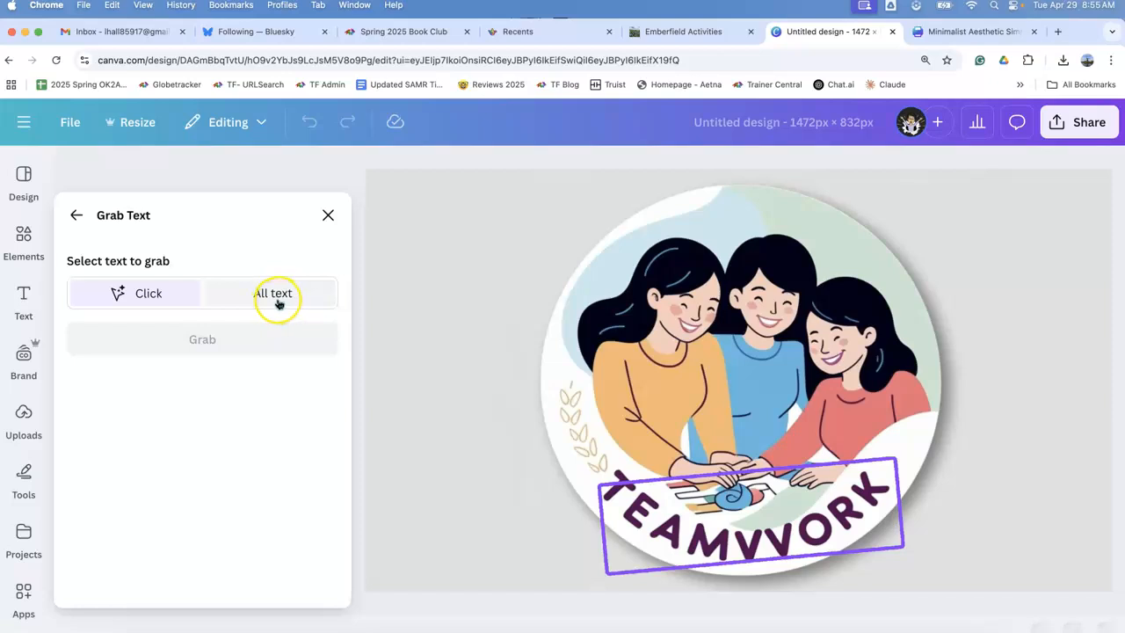
left_click(724, 519)
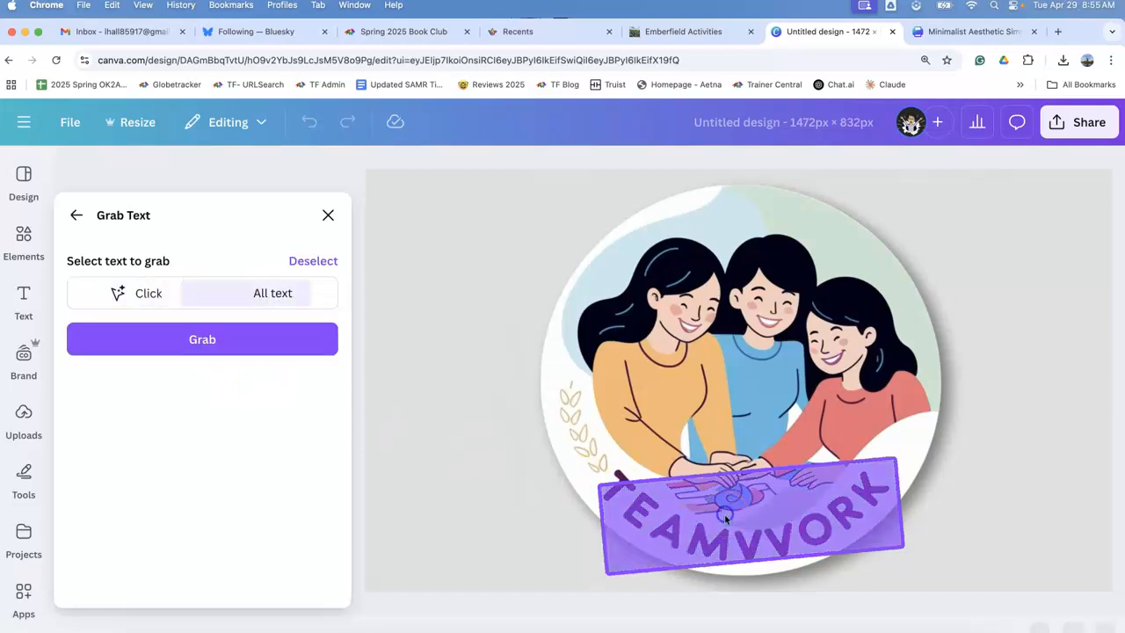
left_click(301, 339)
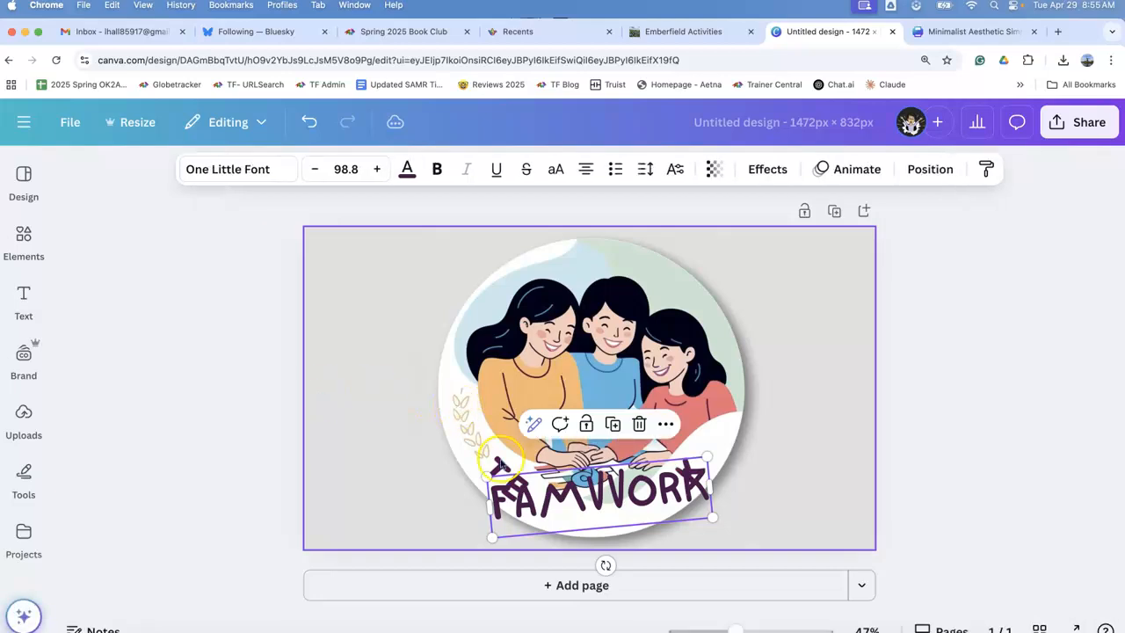
Move the grabbed text clear of the lettering left in the image and replace its wording with "teamwork"
left_click_drag(597, 482, 649, 483)
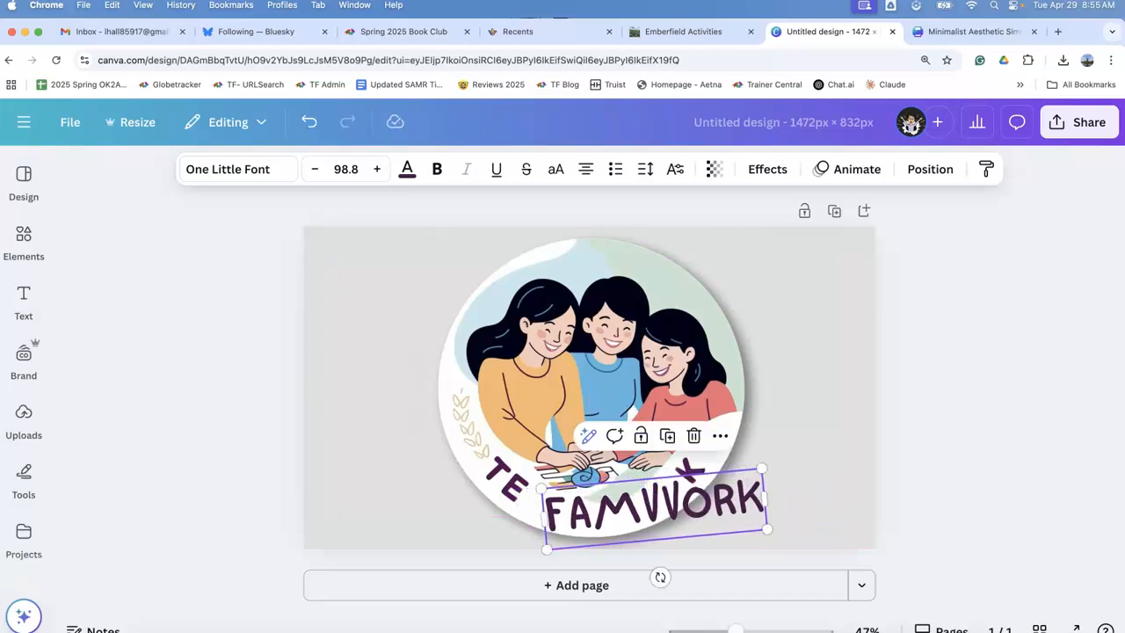
double_click(635, 506)
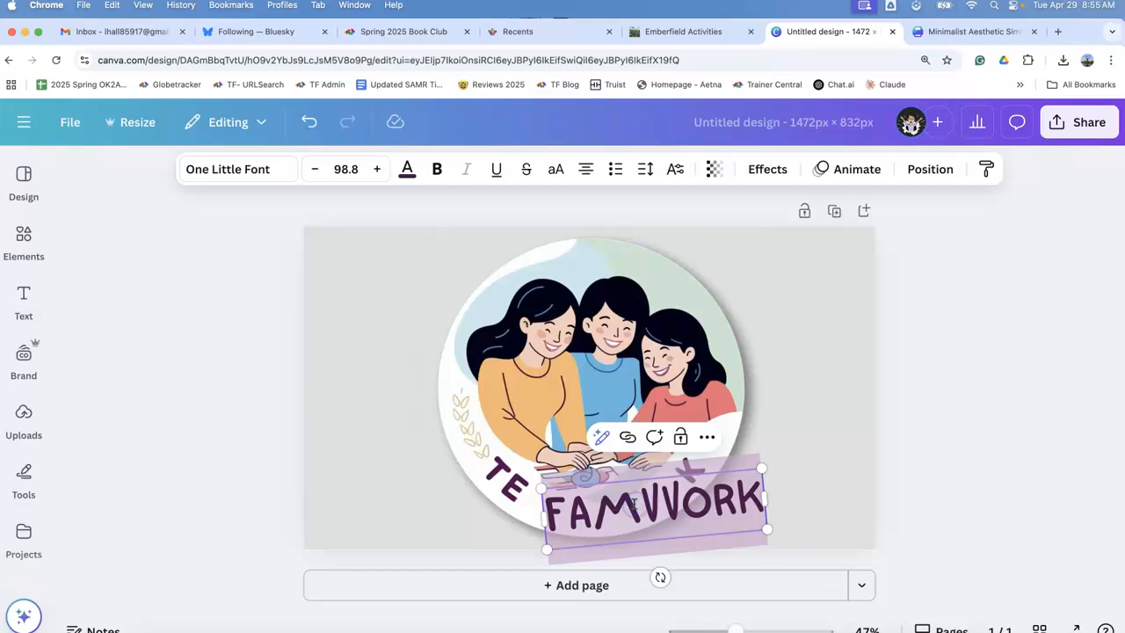
type("te")
key("BackSpace")
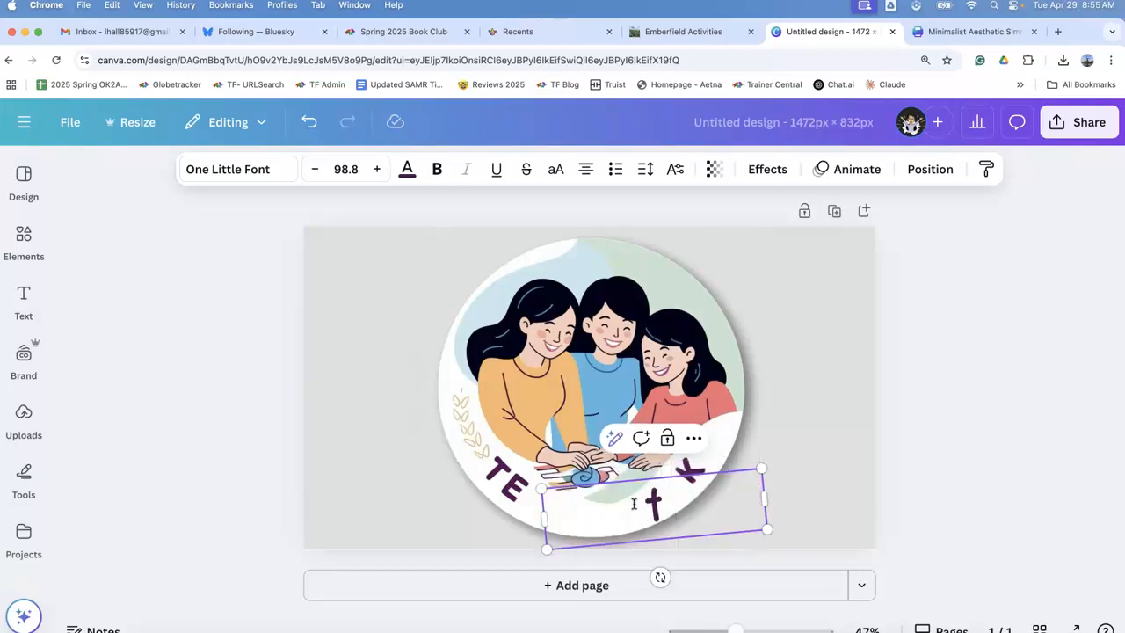
type("teamwork")
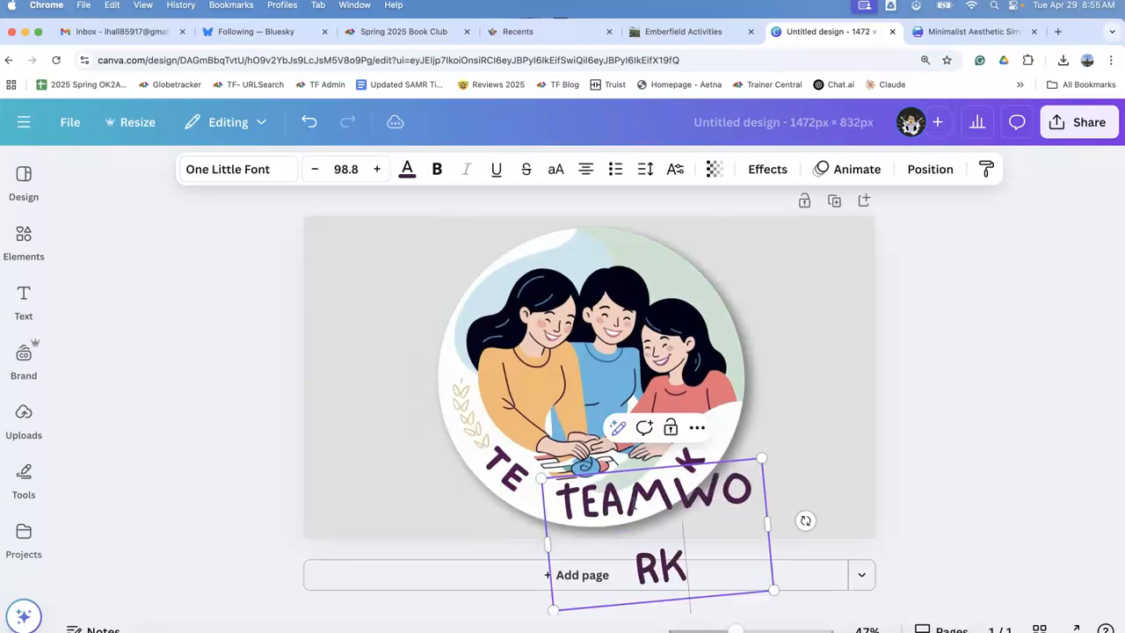
Widen the teamwork text box so the word fits on one line
left_click_drag(775, 518, 805, 473)
left_click(514, 503)
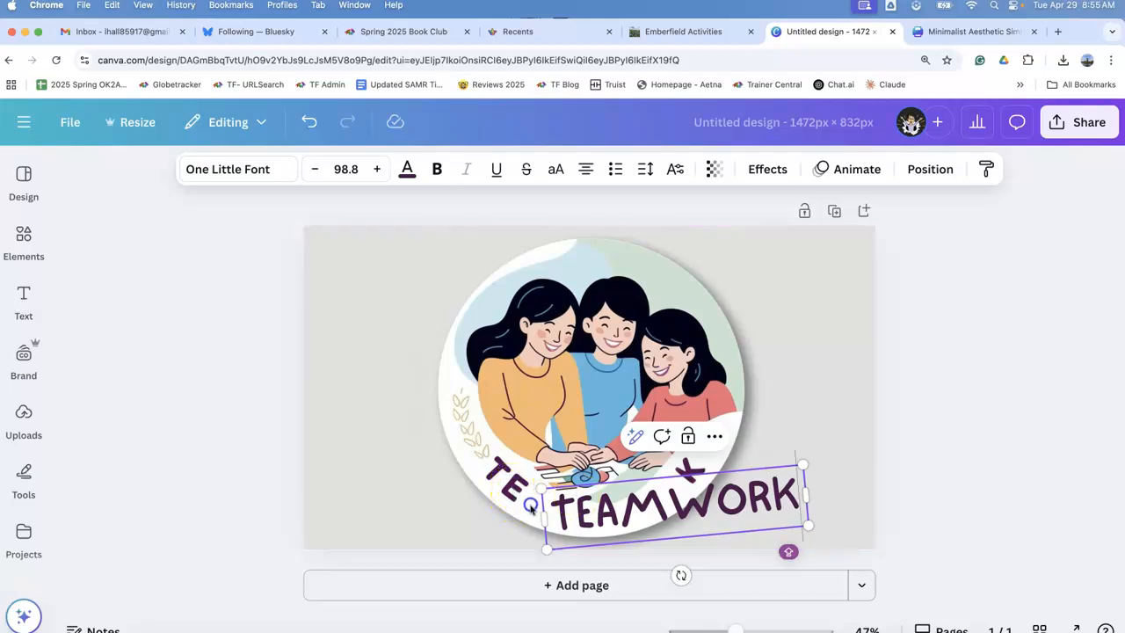
left_click_drag(806, 465, 809, 468)
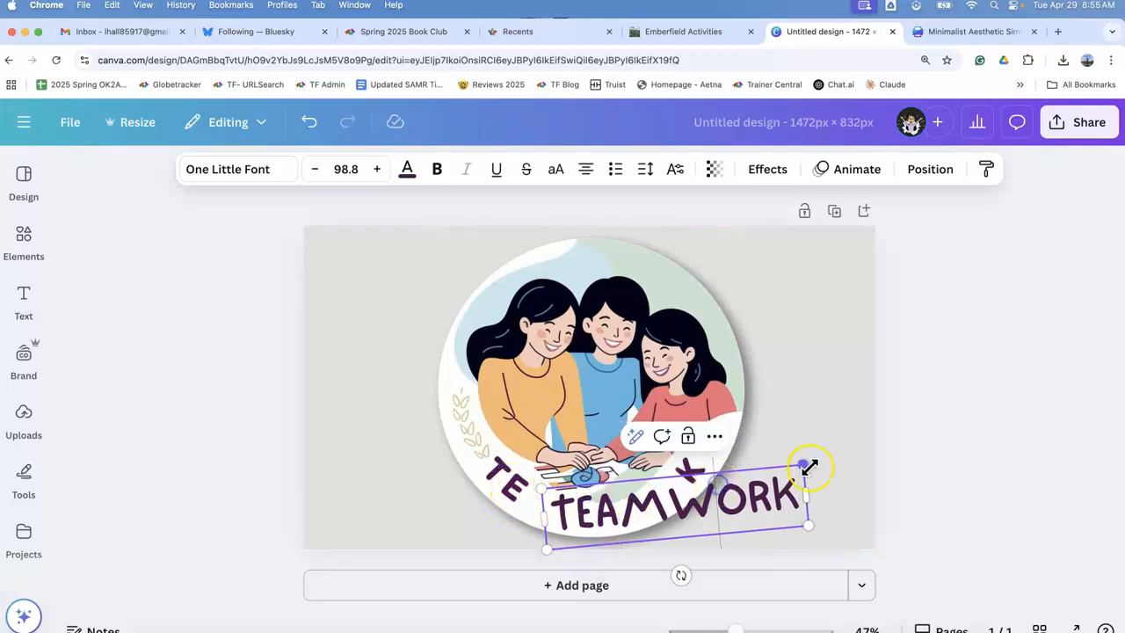
Use Grab Text on the badge image again to extract the area containing the leftover letters "TE" and the leaf ornament
left_click(777, 363)
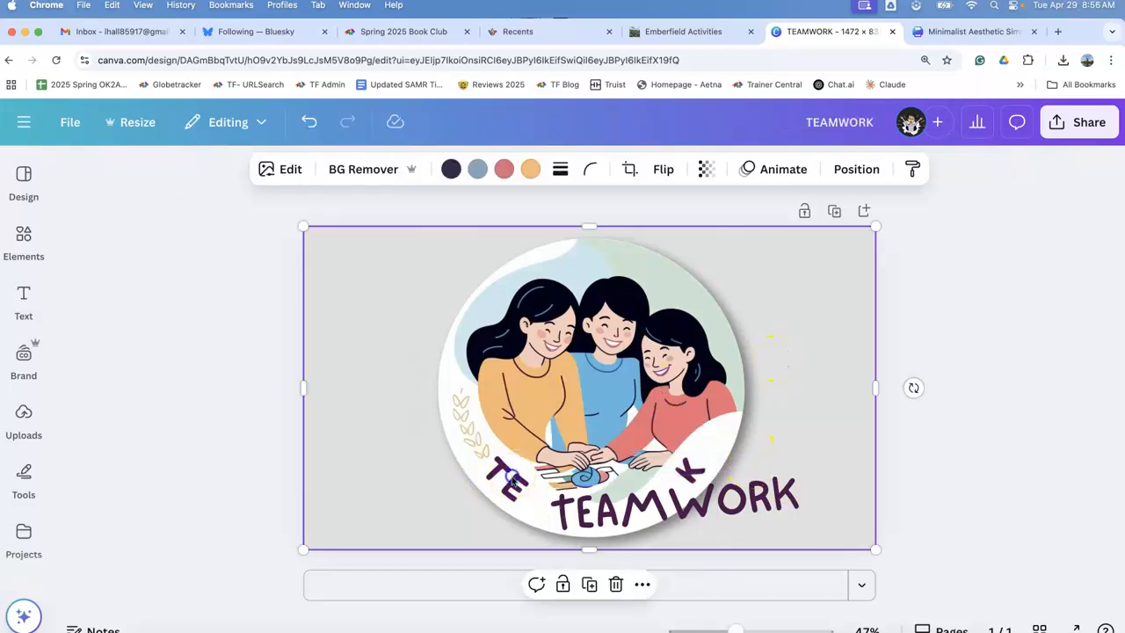
left_click(286, 168)
left_click(259, 448)
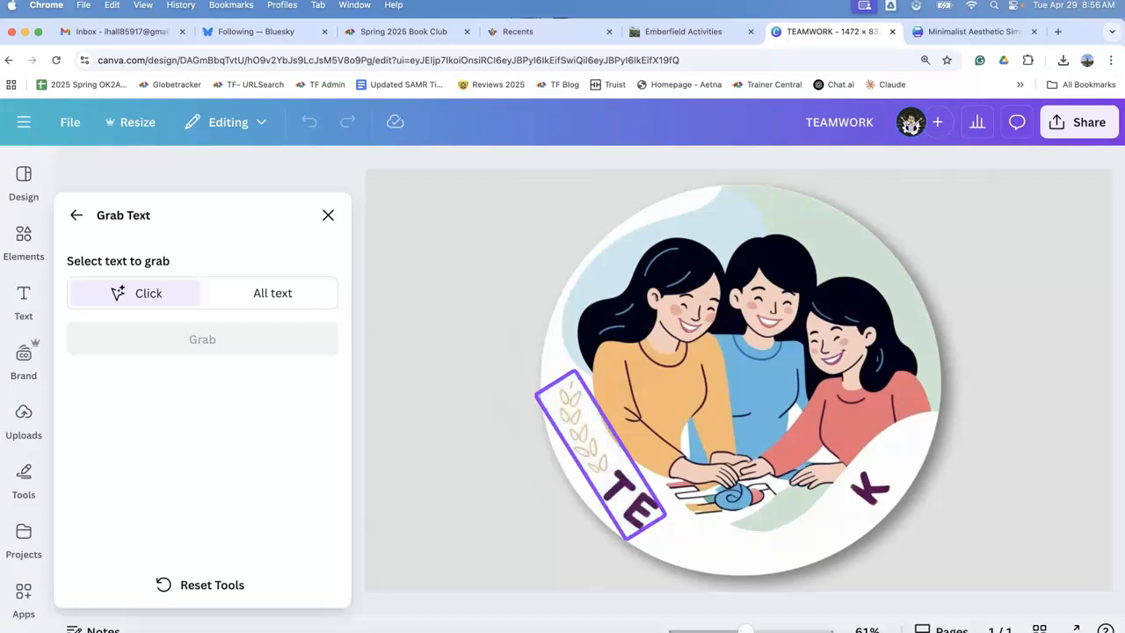
left_click(619, 503)
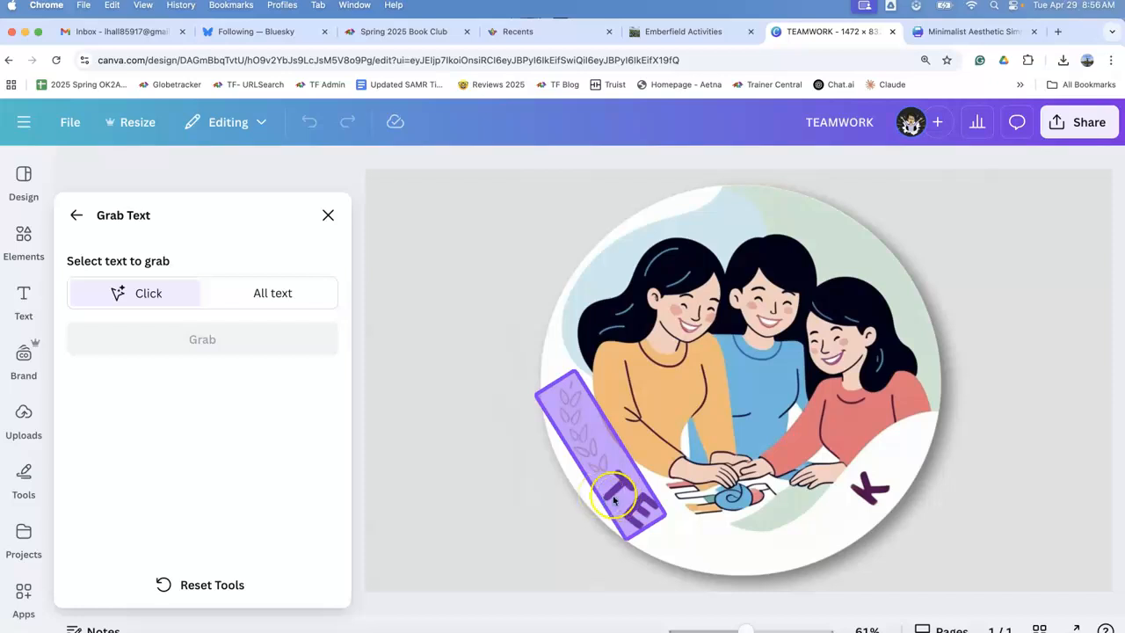
double_click(619, 503)
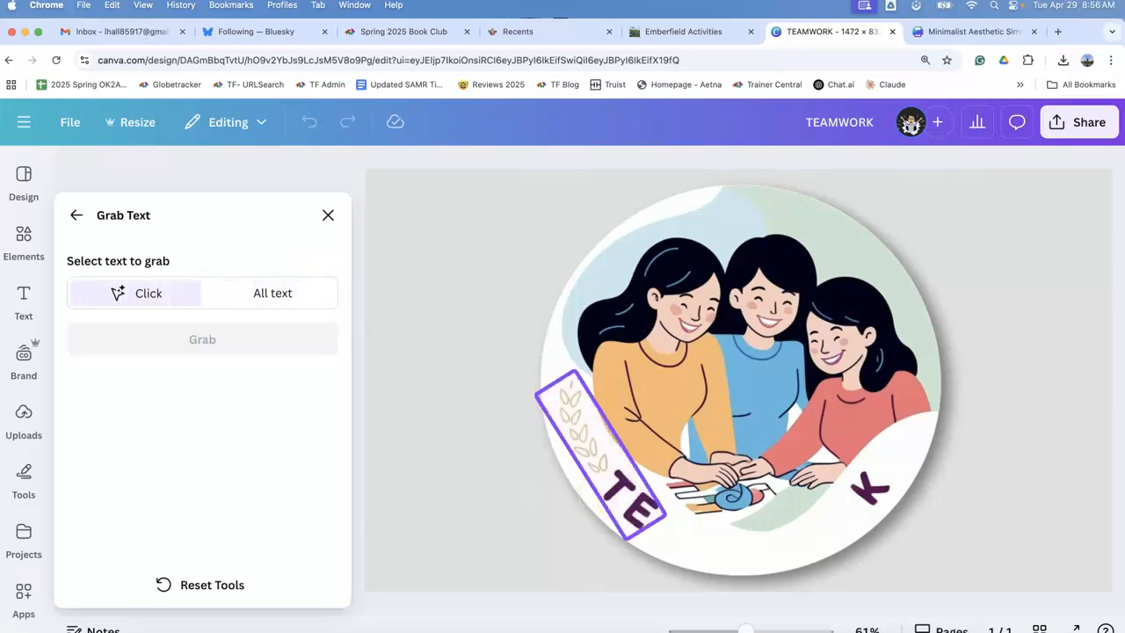
left_click(148, 293)
double_click(624, 494)
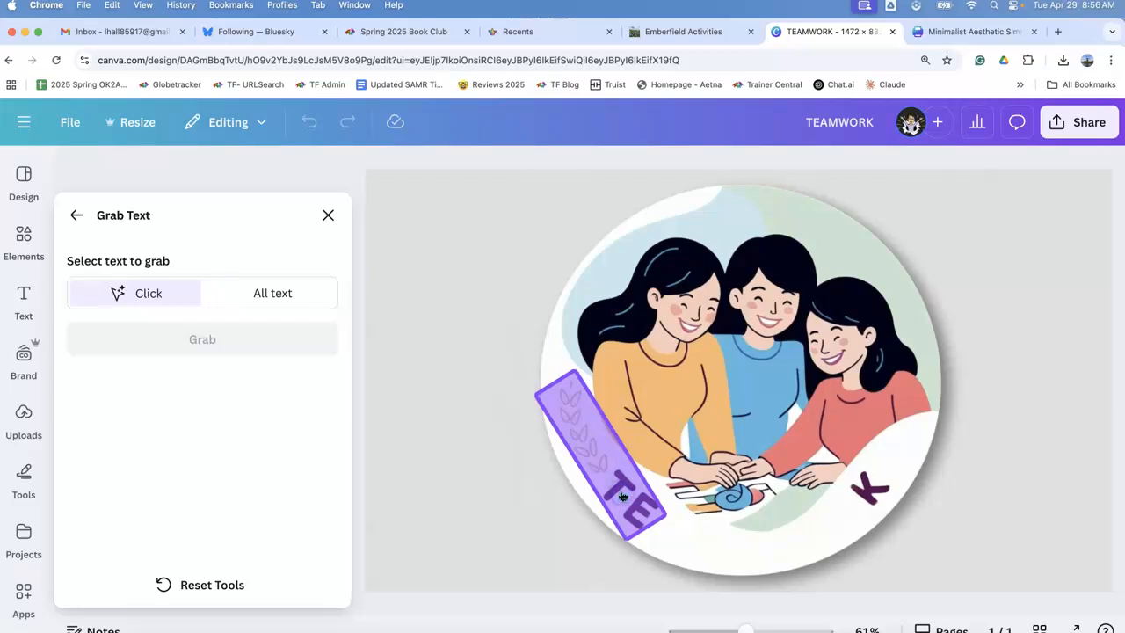
left_click(611, 483)
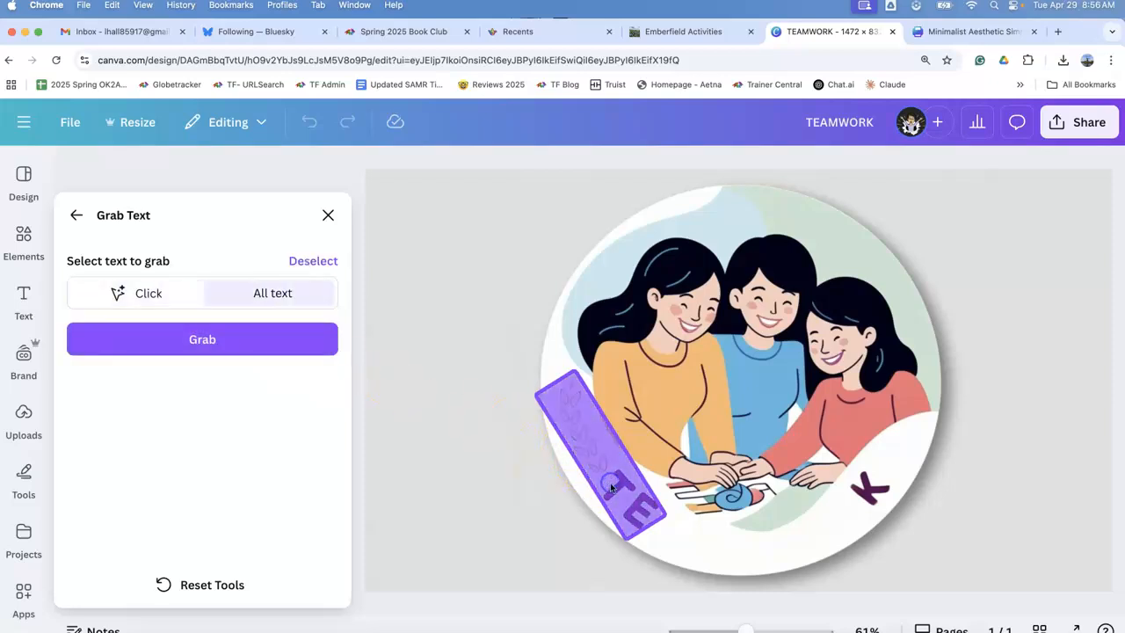
left_click(309, 351)
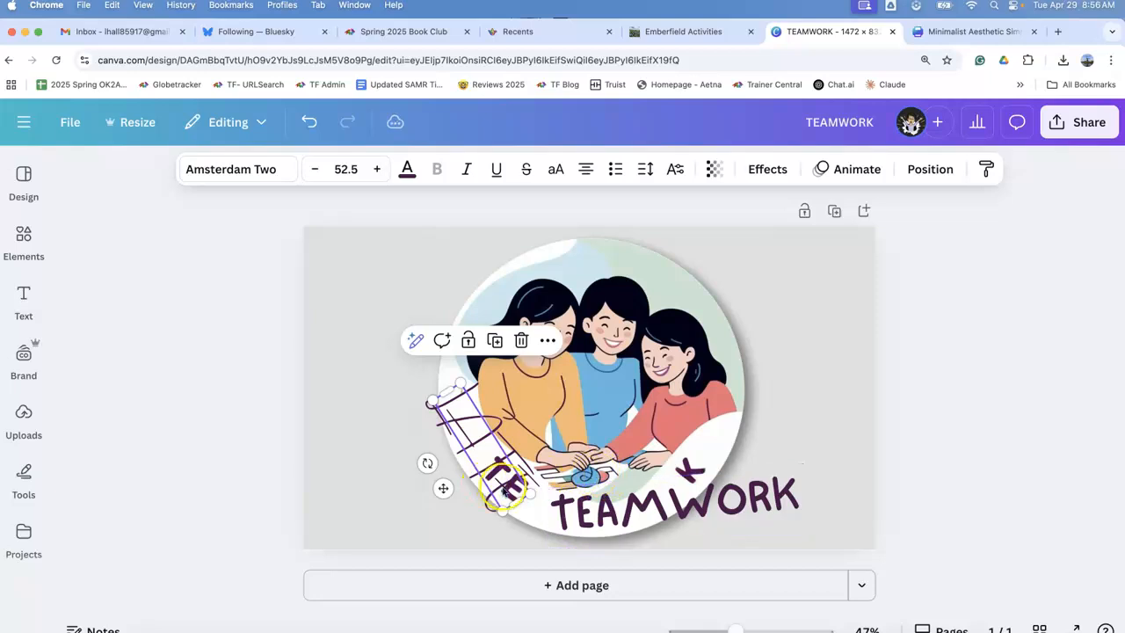
Move the newly grabbed text up and away from the "TE" letters, then close the badge design
mouse_move(504, 491)
left_mouse_down()
mouse_move(465, 431)
mouse_move(427, 480)
mouse_move(480, 444)
left_mouse_up()
left_click(485, 503)
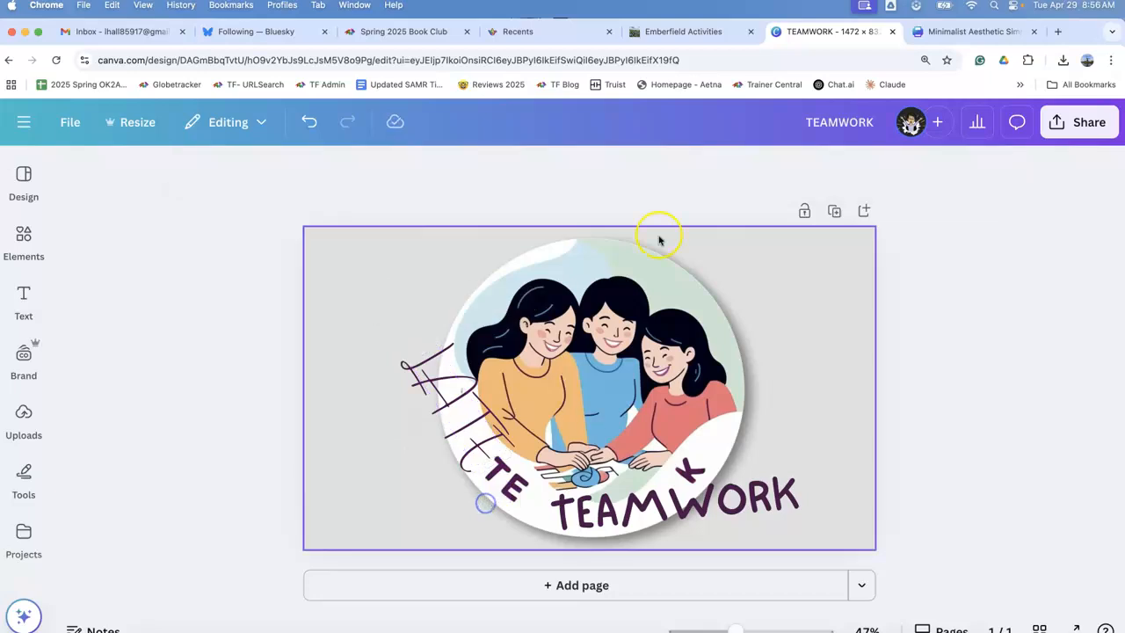
left_click(893, 32)
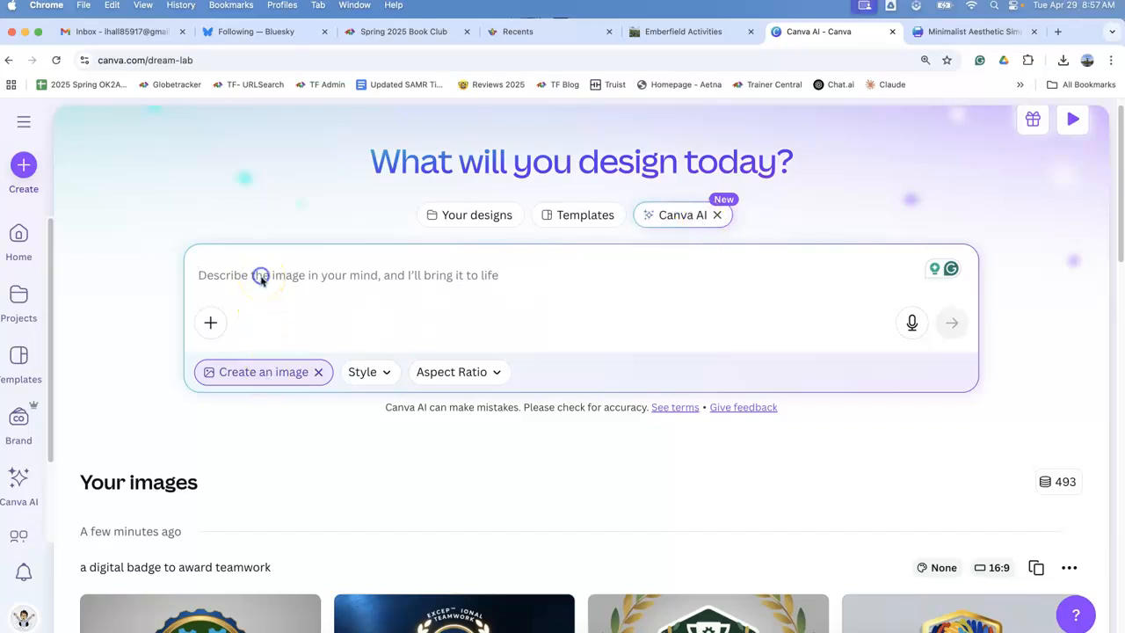
Generate images from the prompt "a digital badge for teamwork"
type("a digital badge for teamwor")
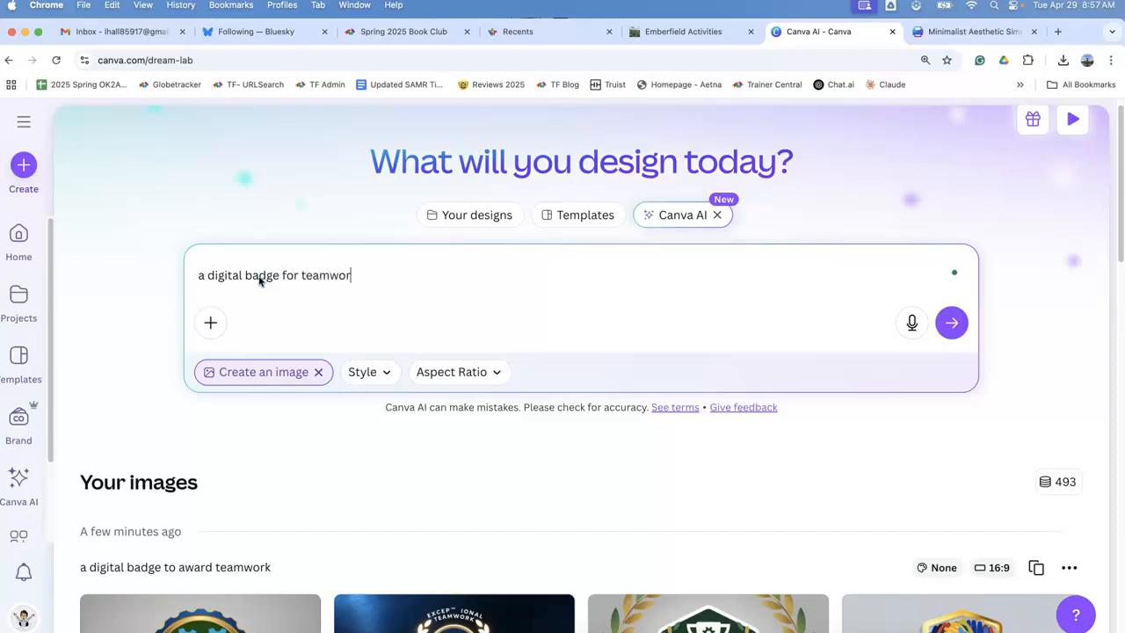
left_click(951, 323)
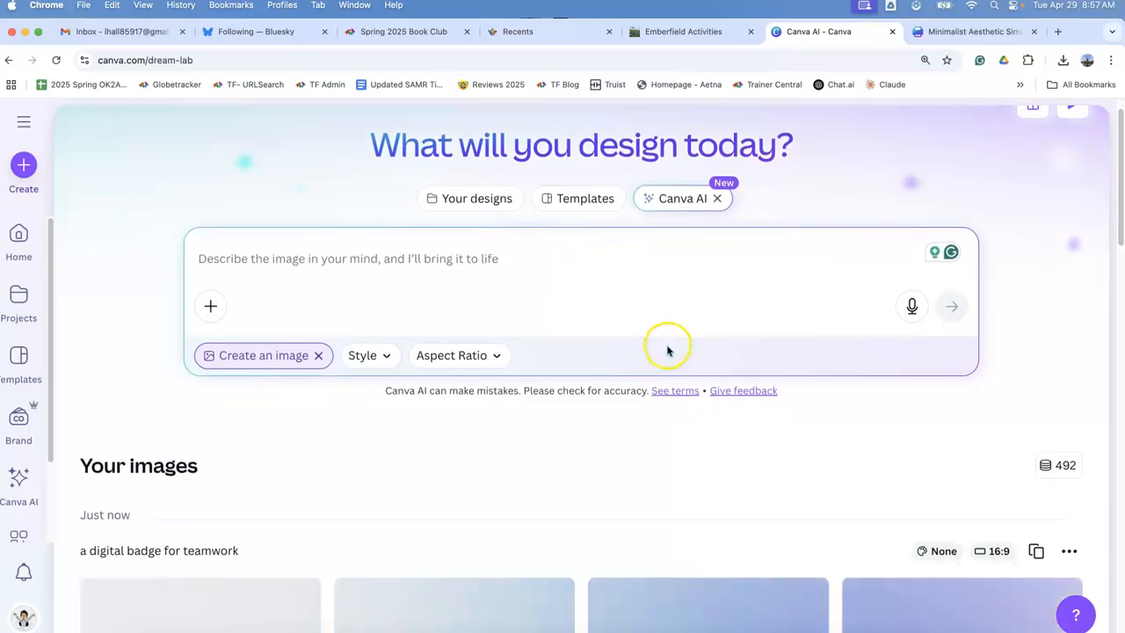
Review the newly generated teamwork badges and compare them with the earlier badge results below
scroll(634, 366, "down", 1)
scroll(634, 367, "down", 3)
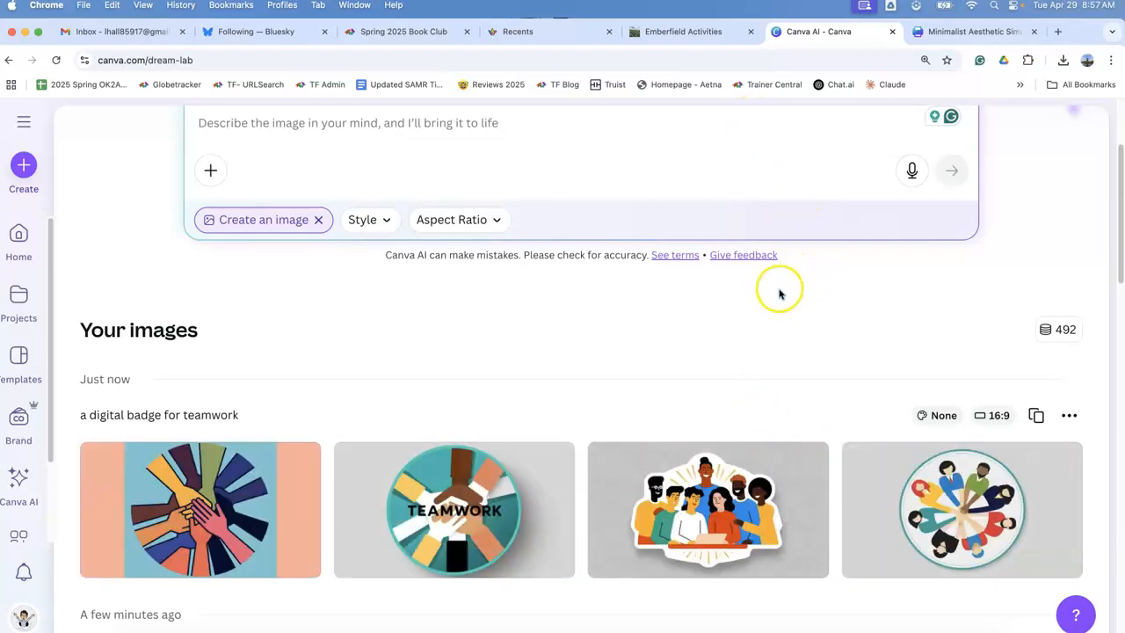
scroll(774, 292, "down", 1)
scroll(770, 290, "down", 2)
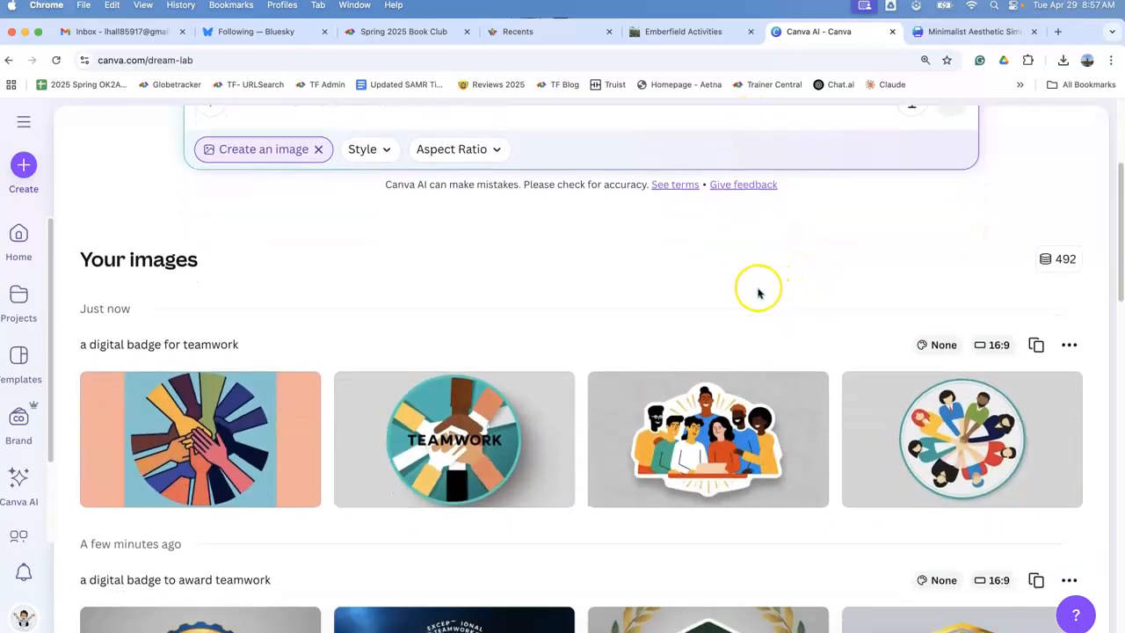
scroll(756, 292, "down", 3)
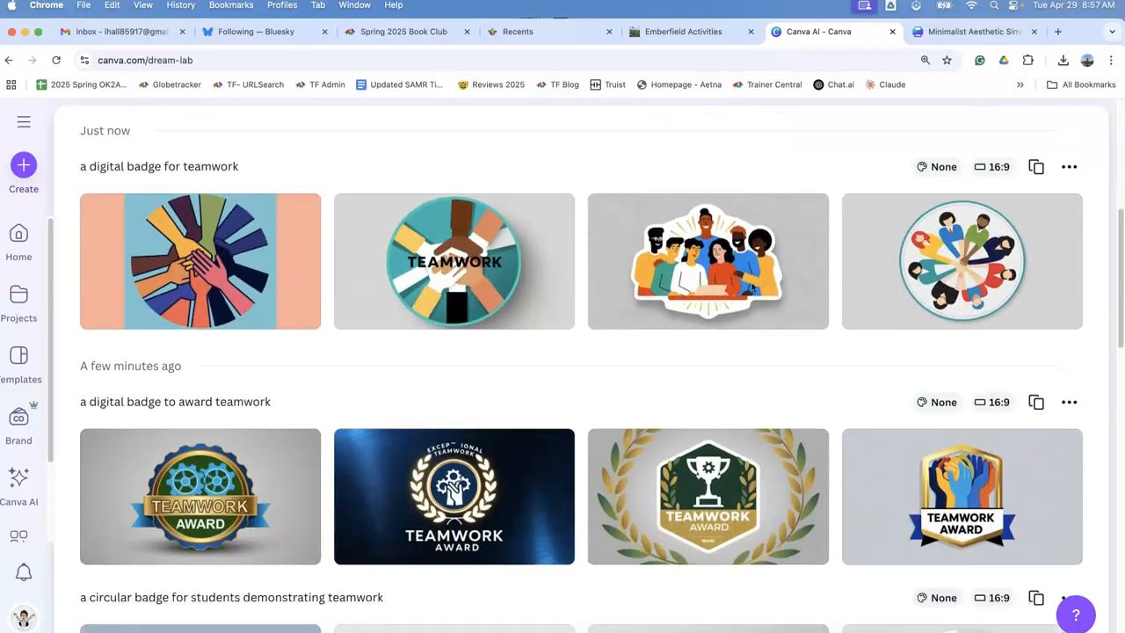
scroll(752, 288, "down", 3)
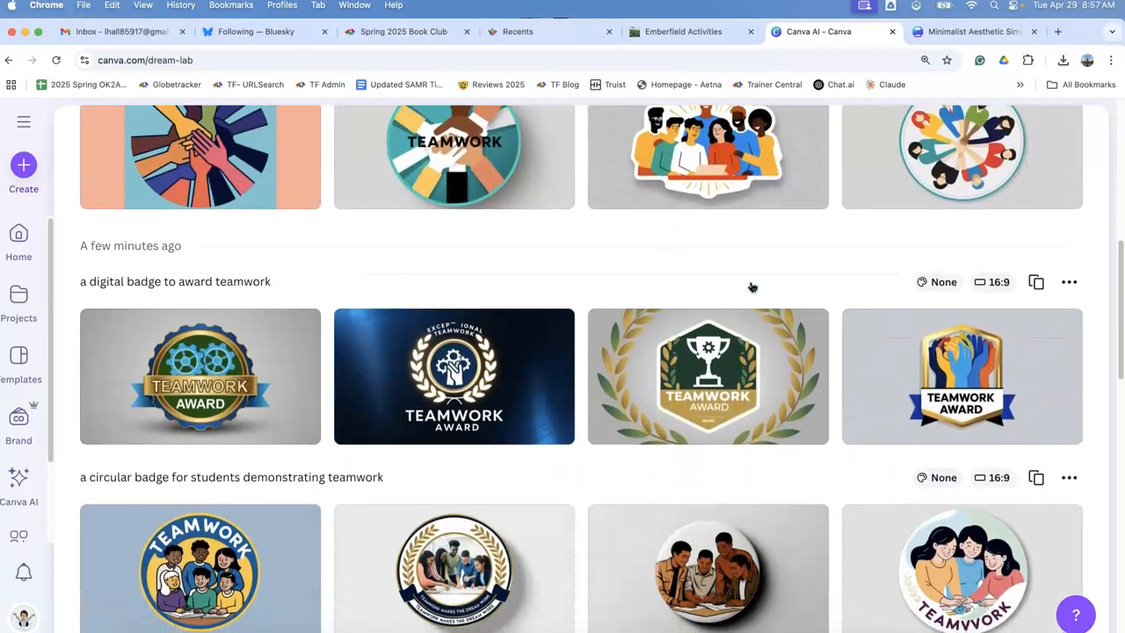
scroll(752, 287, "down", 1)
scroll(753, 286, "down", 2)
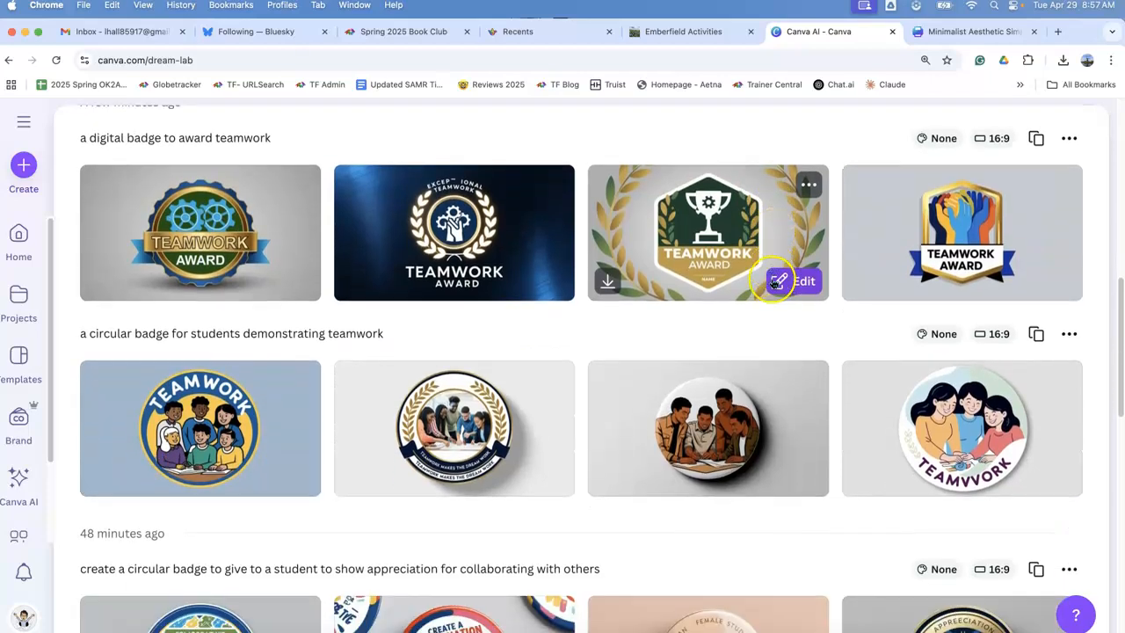
scroll(733, 281, "down", 1)
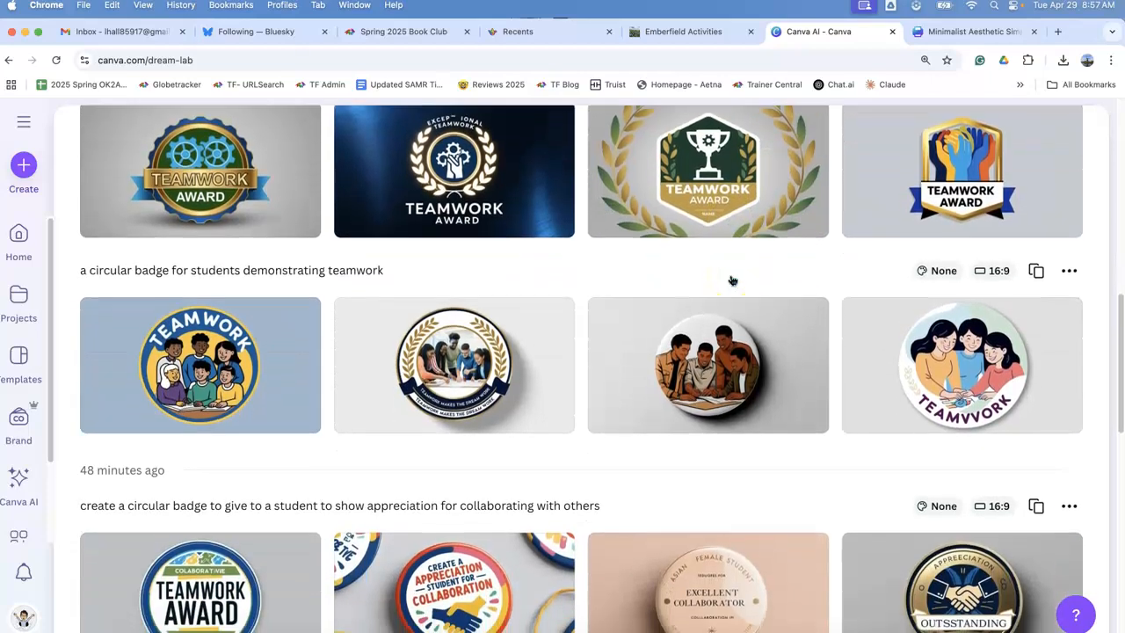
Open the blue "Teamwork Award" badge from the earlier circular badge results for editing and extract "FOR A STTUDENT" with Grab Text
scroll(733, 281, "down", 2)
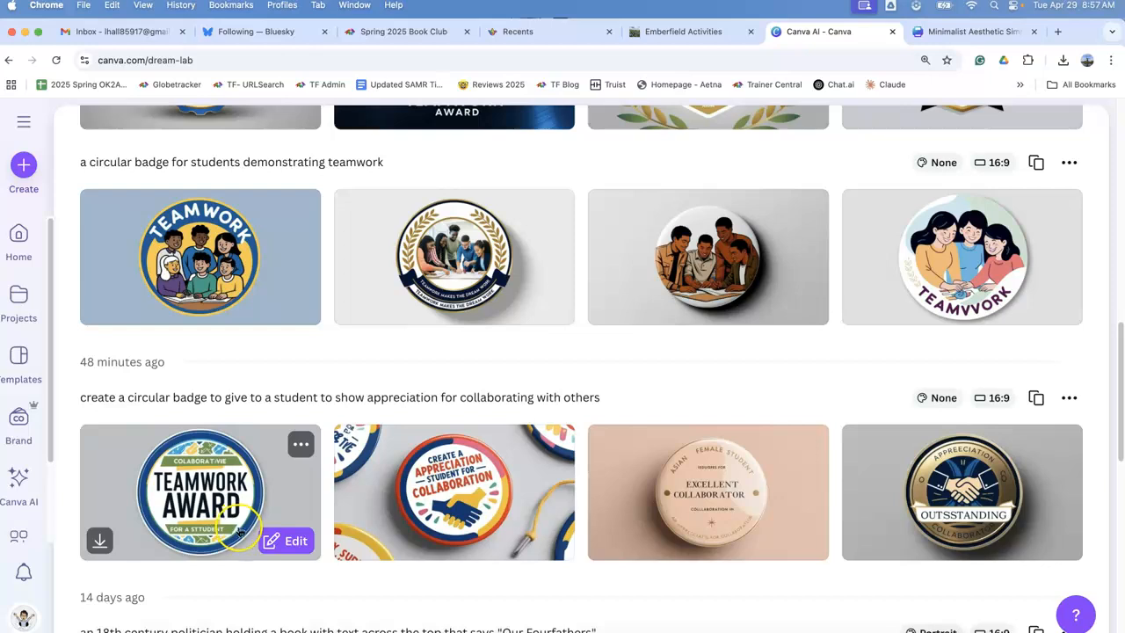
left_click(288, 545)
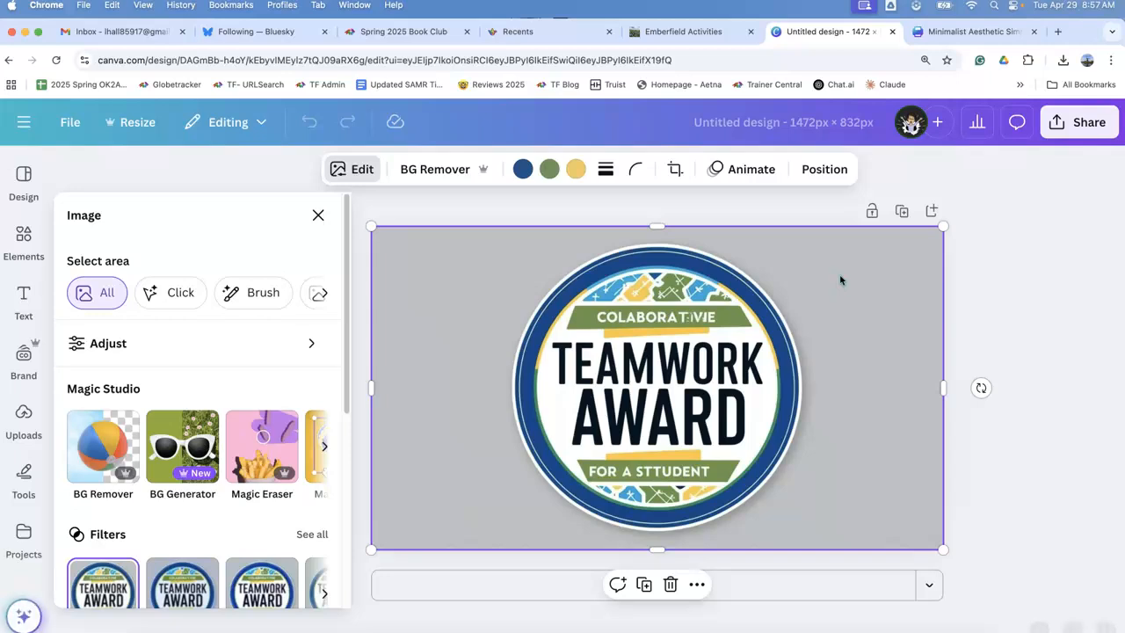
left_click(324, 449)
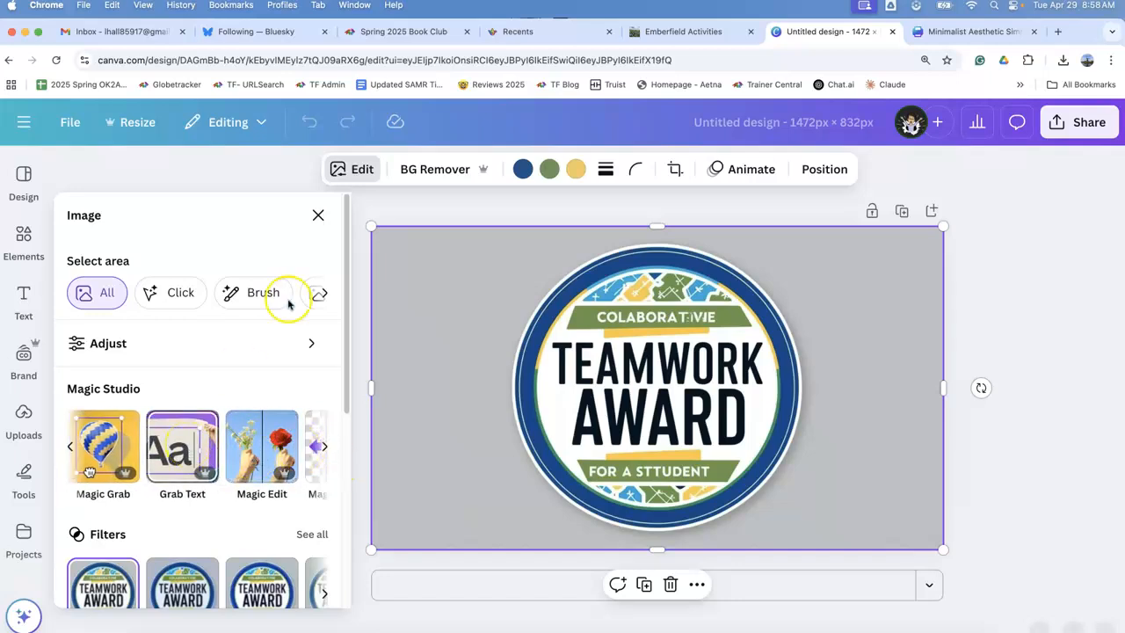
left_click(193, 444)
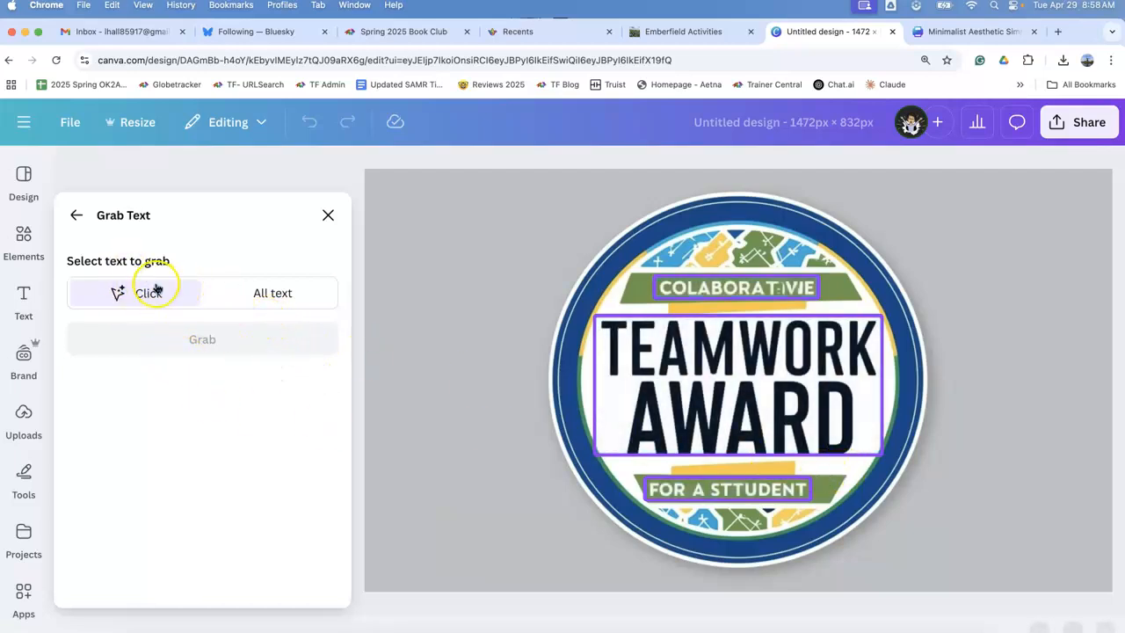
left_click(749, 487)
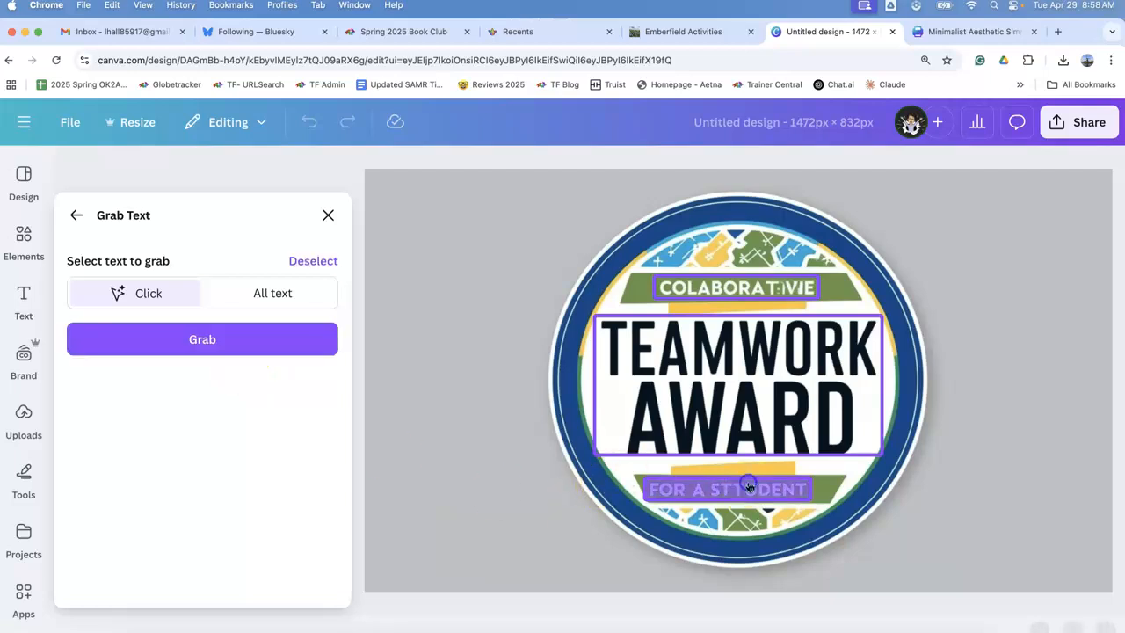
left_click(272, 341)
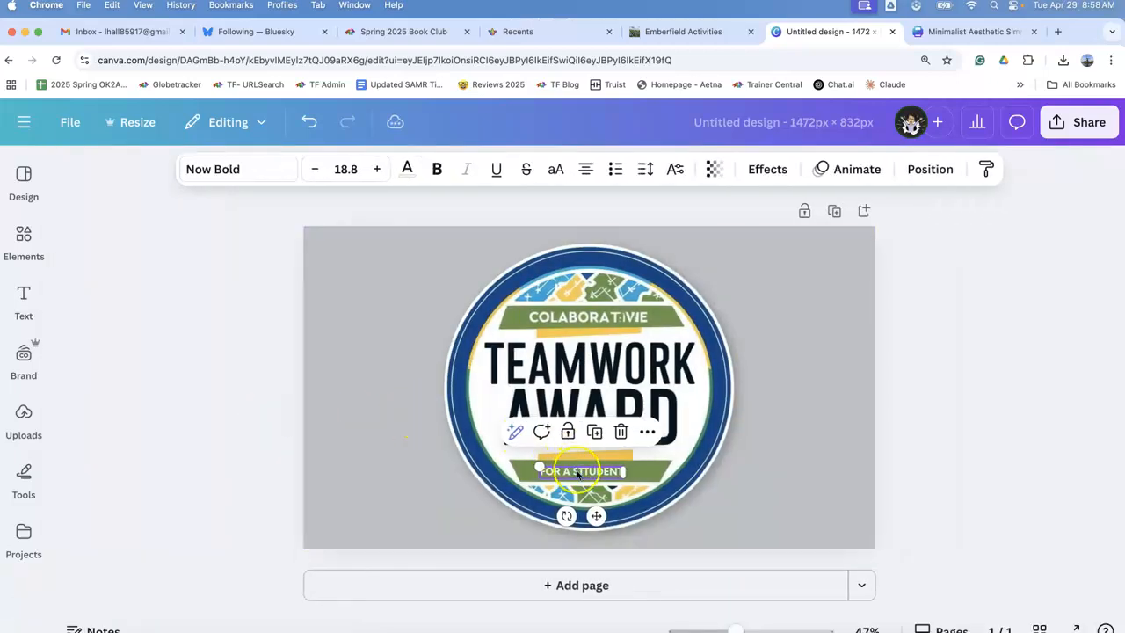
Correct the spelling of the grabbed lower banner text to "FOR A STUDENT"
double_click(577, 472)
left_click(586, 471)
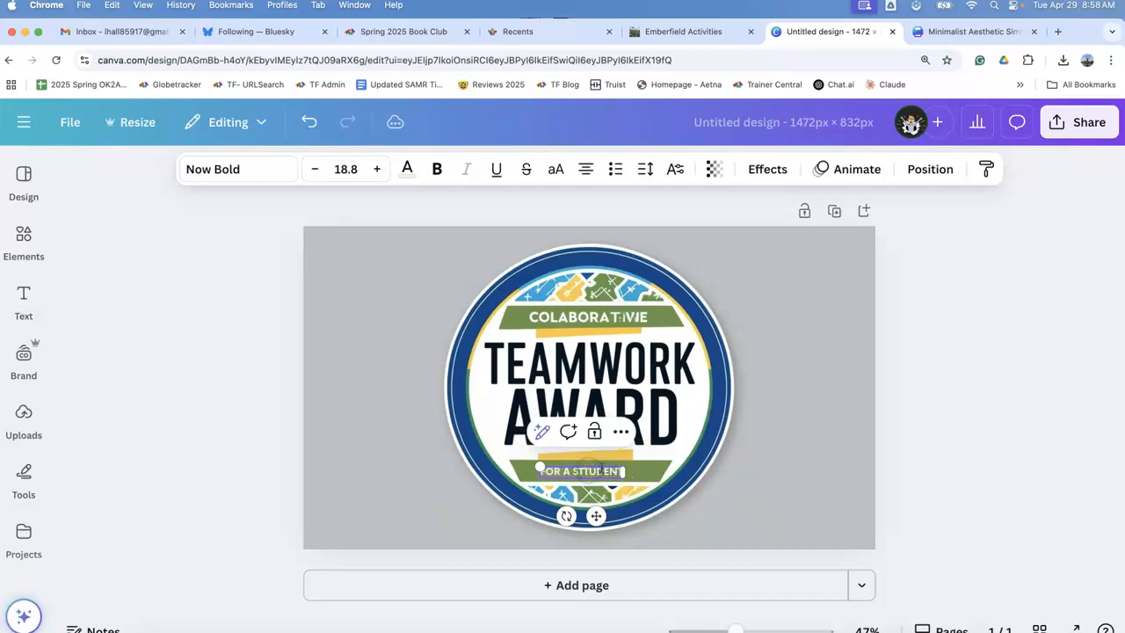
key("BackSpace")
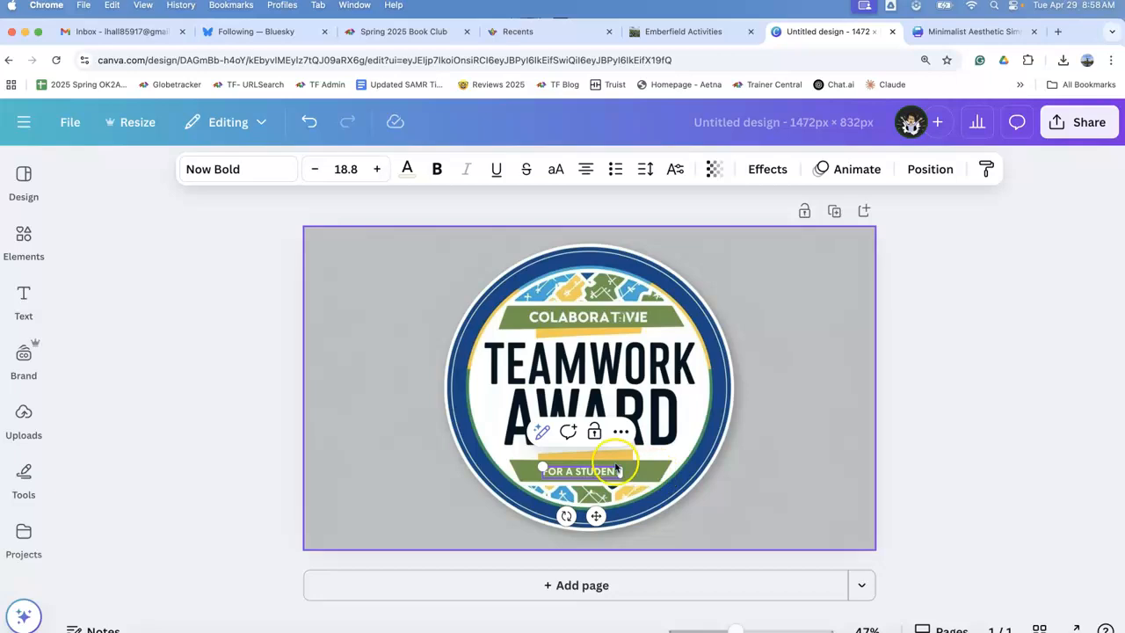
Replace the lower banner text with the recipient's first name
left_click_drag(619, 471, 574, 471)
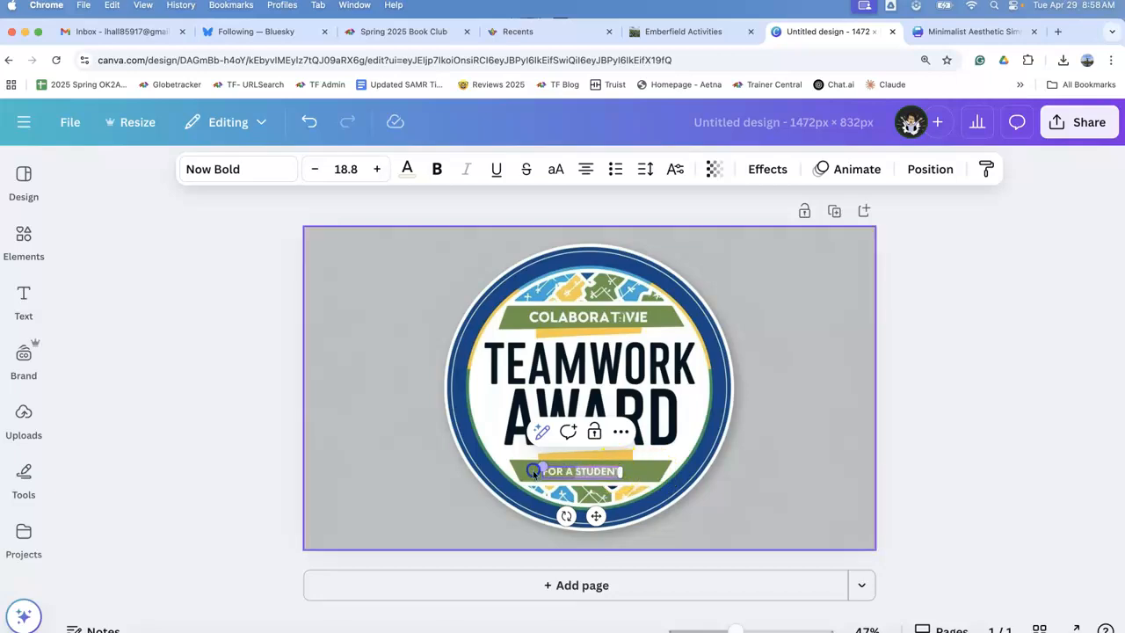
key("BackSpace")
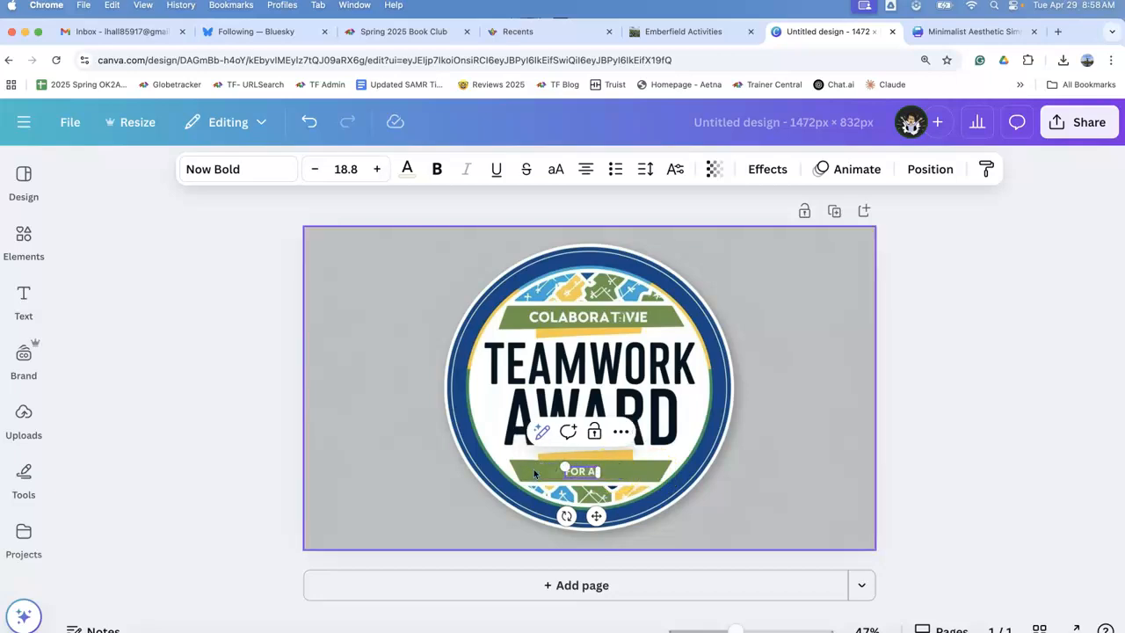
left_click(594, 473)
key("BackSpace")
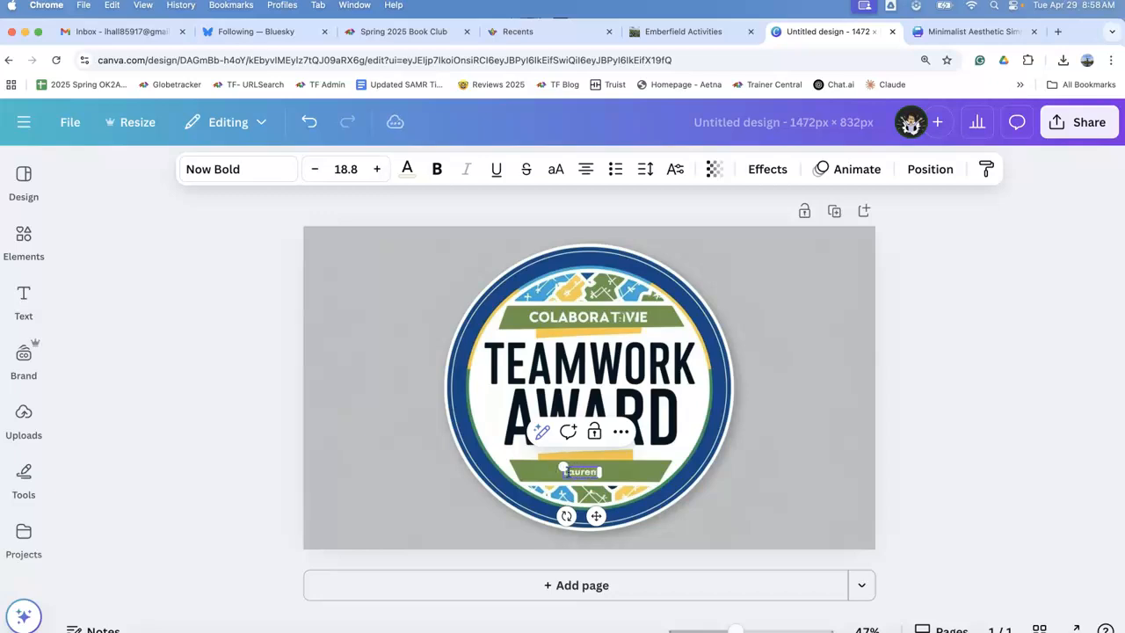
Enlarge the recipient's name to font size 26.7 and move it slightly up to center it in the green banner
left_click(596, 473)
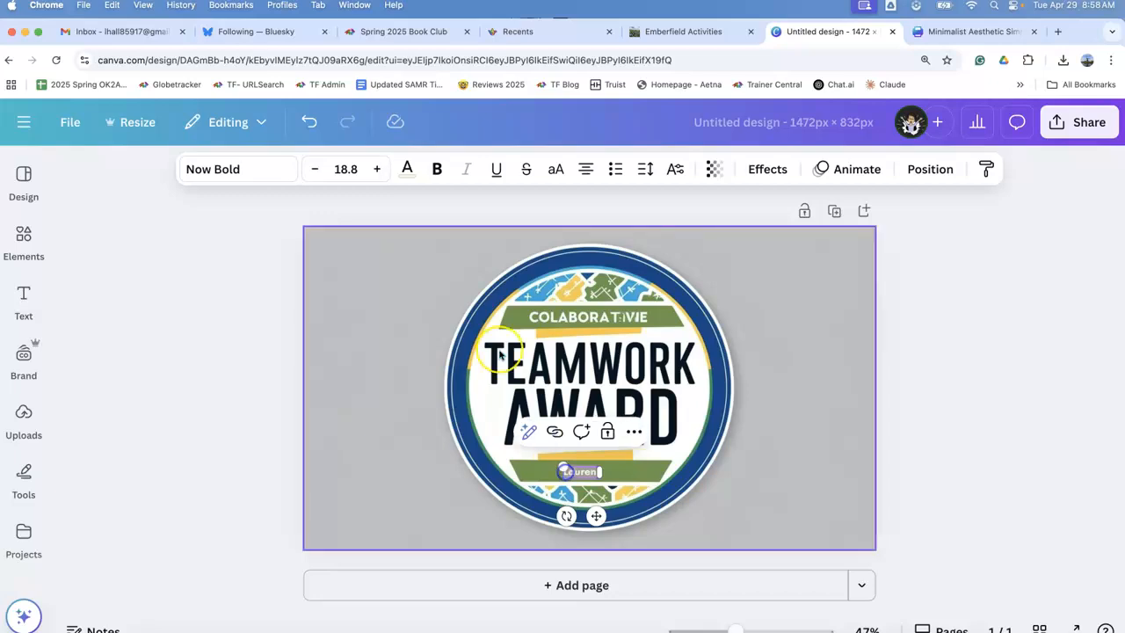
left_click(377, 169)
left_click(379, 169)
left_click(379, 169)
left_click(379, 170)
left_click(379, 170)
left_click(379, 169)
left_click(379, 169)
left_click(379, 170)
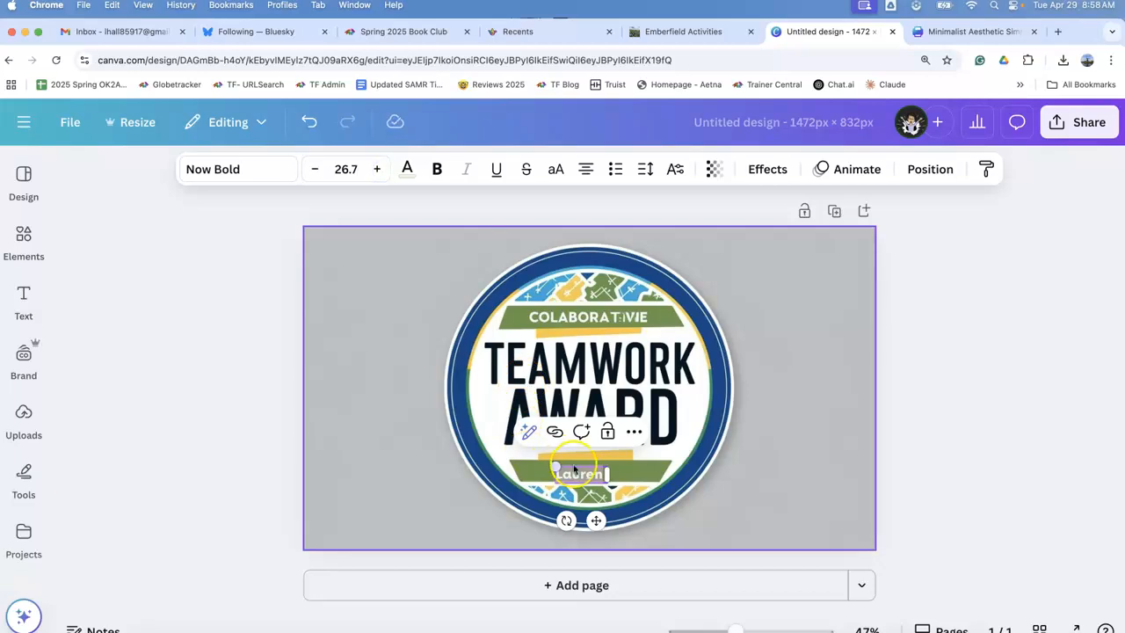
left_click_drag(580, 473, 578, 461)
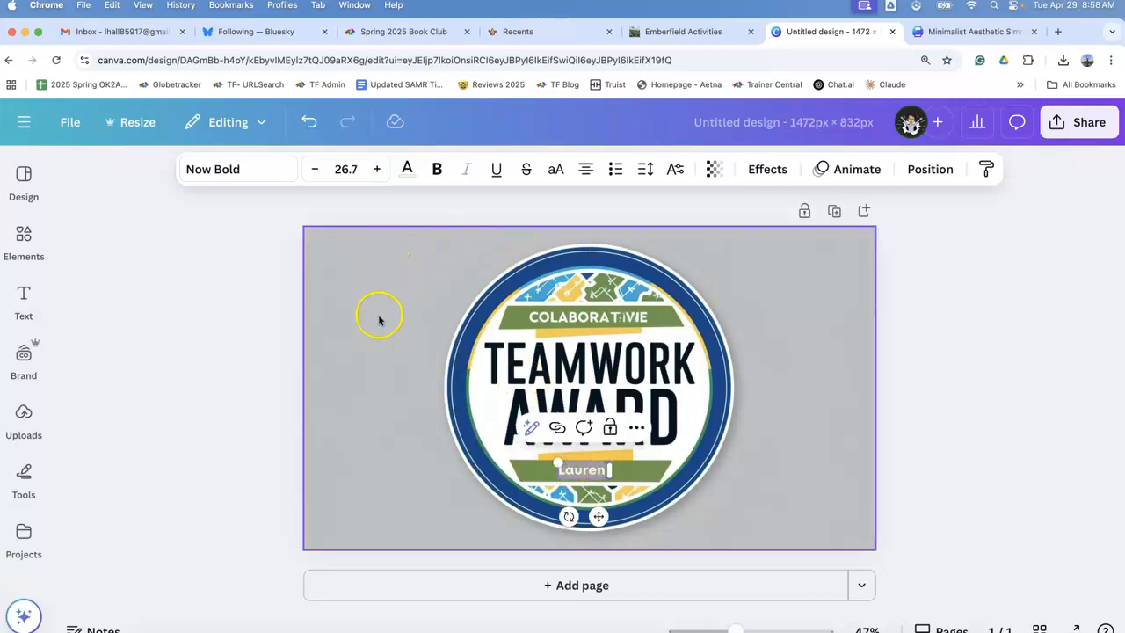
Select the badge image and extract the misspelled "COLABORATIVIE" text from the upper banner with Grab Text
left_click(379, 320)
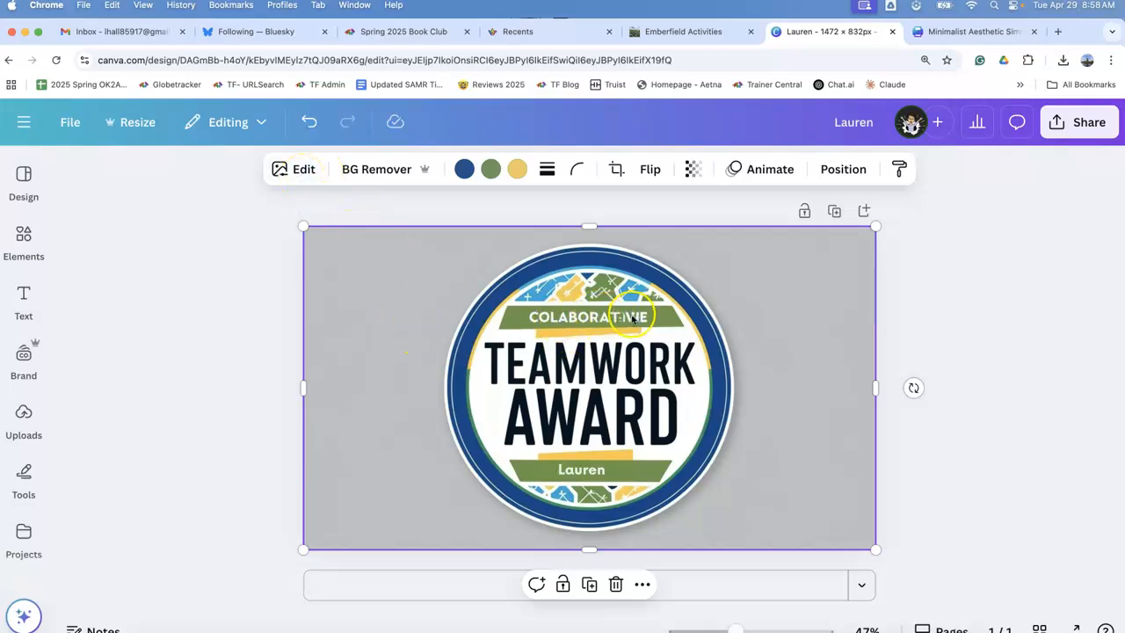
left_click(302, 176)
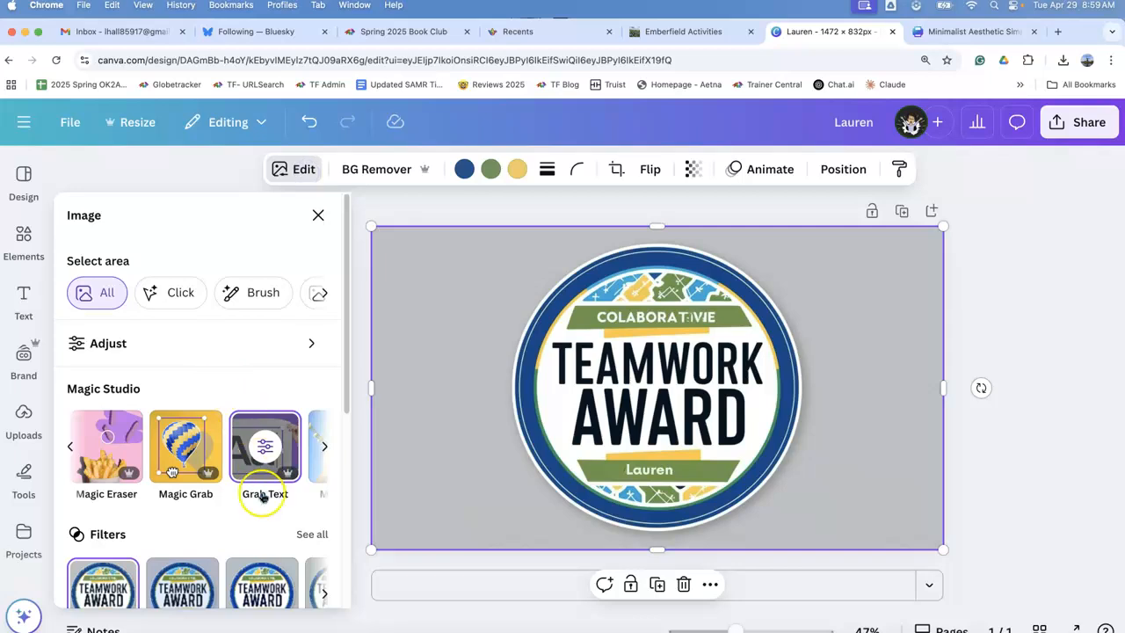
left_click(260, 458)
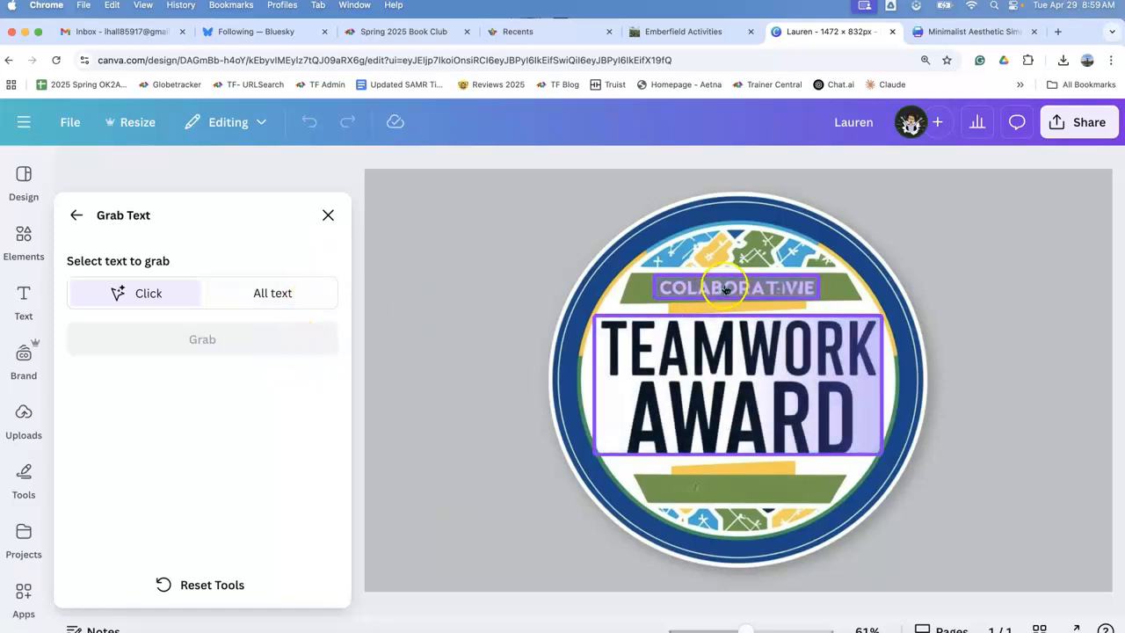
left_click(725, 287)
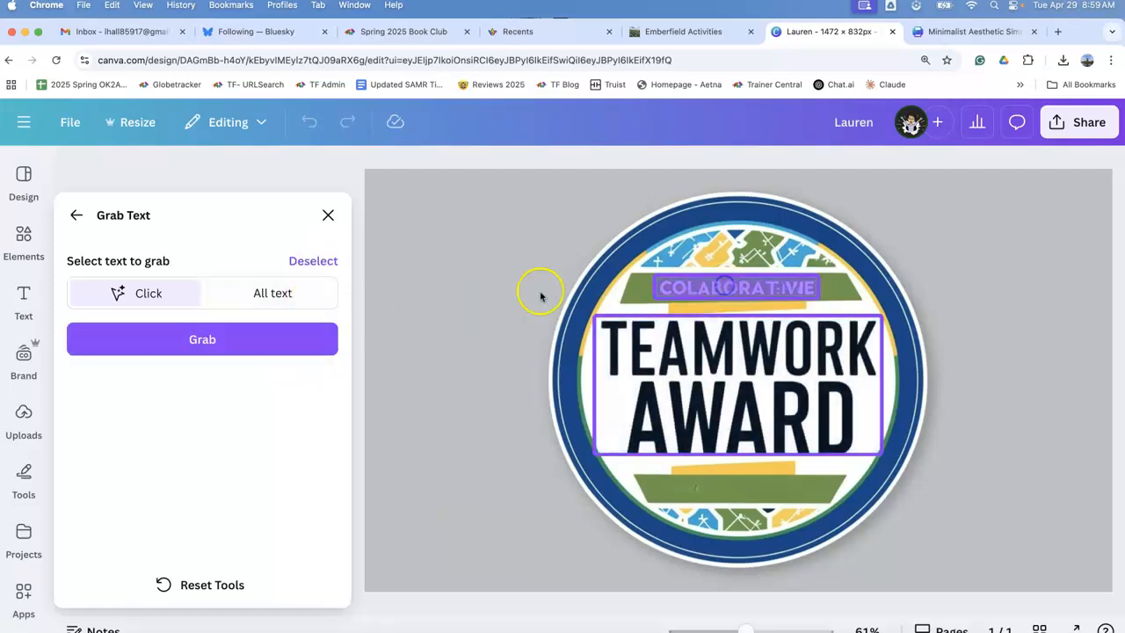
left_click(176, 331)
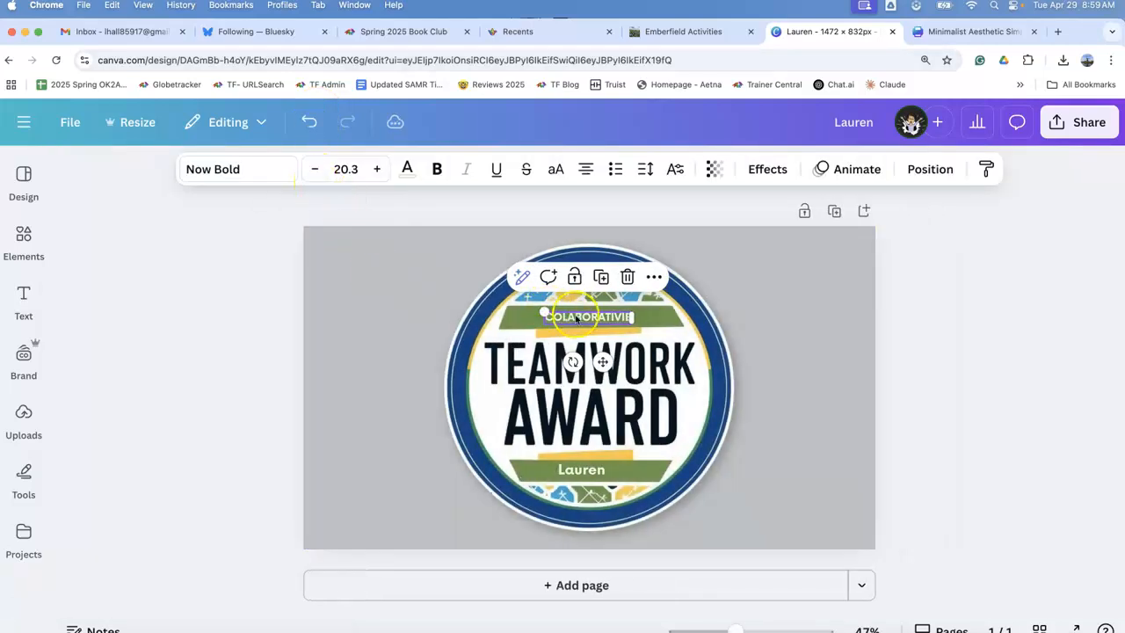
Move the grabbed upper banner text slightly down and retype the misspelled word, entering "COLLAORATI" so far
left_click_drag(577, 318, 578, 329)
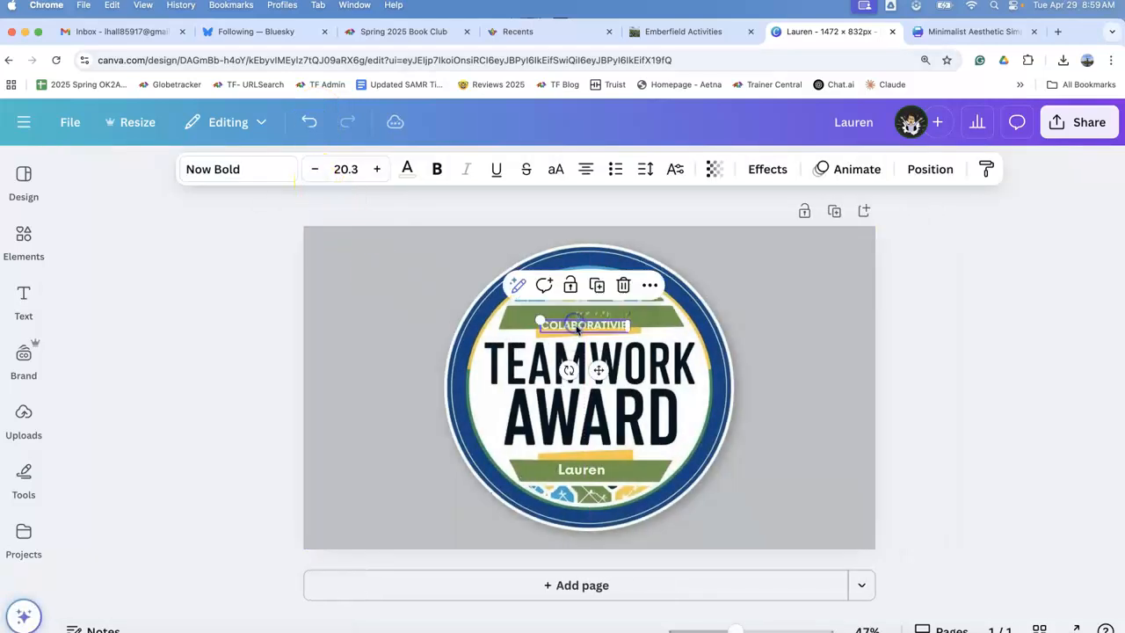
double_click(576, 326)
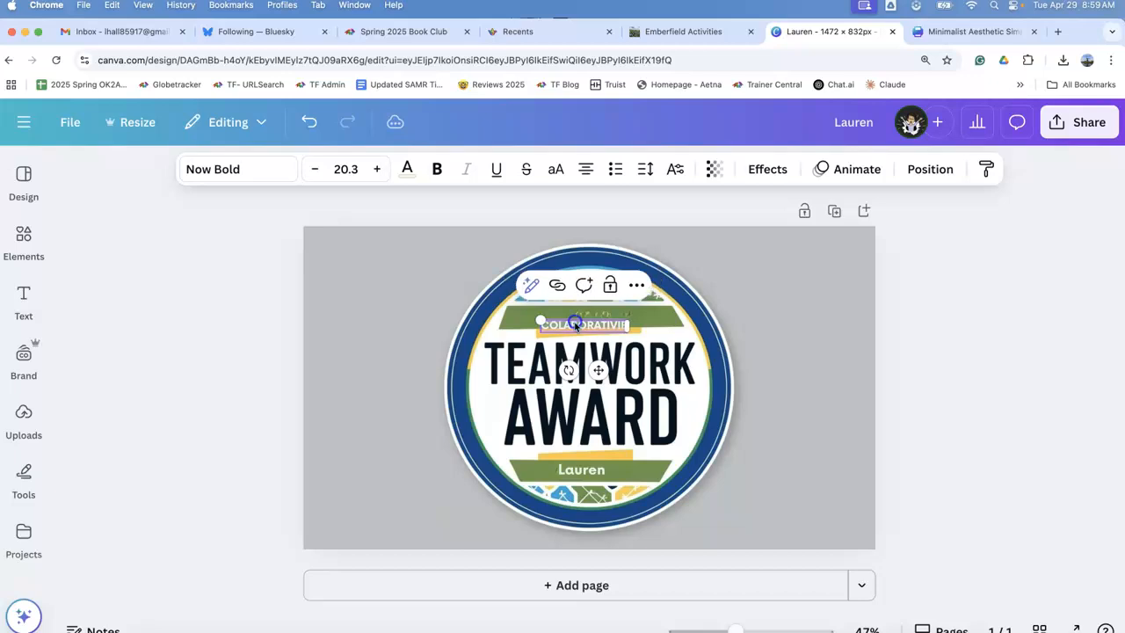
left_click(623, 323)
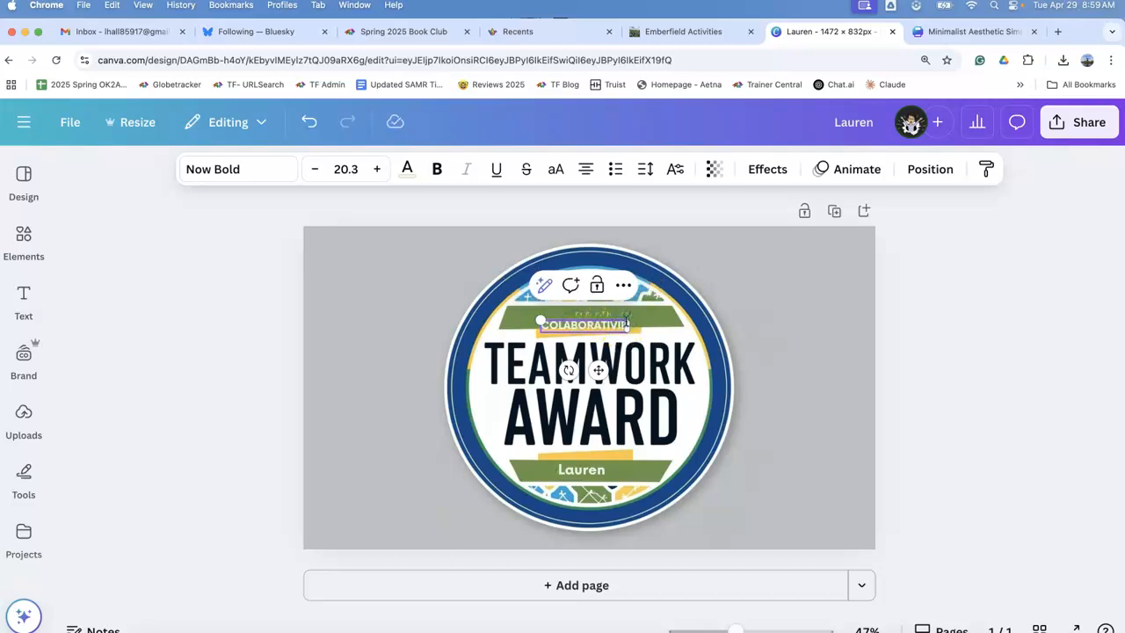
key("BackSpace")
key("BackSpace")
key("BackSpace")
key("BackSpace")
key("BackSpace")
key("BackSpace")
key("BackSpace")
key("BackSpace")
key("BackSpace")
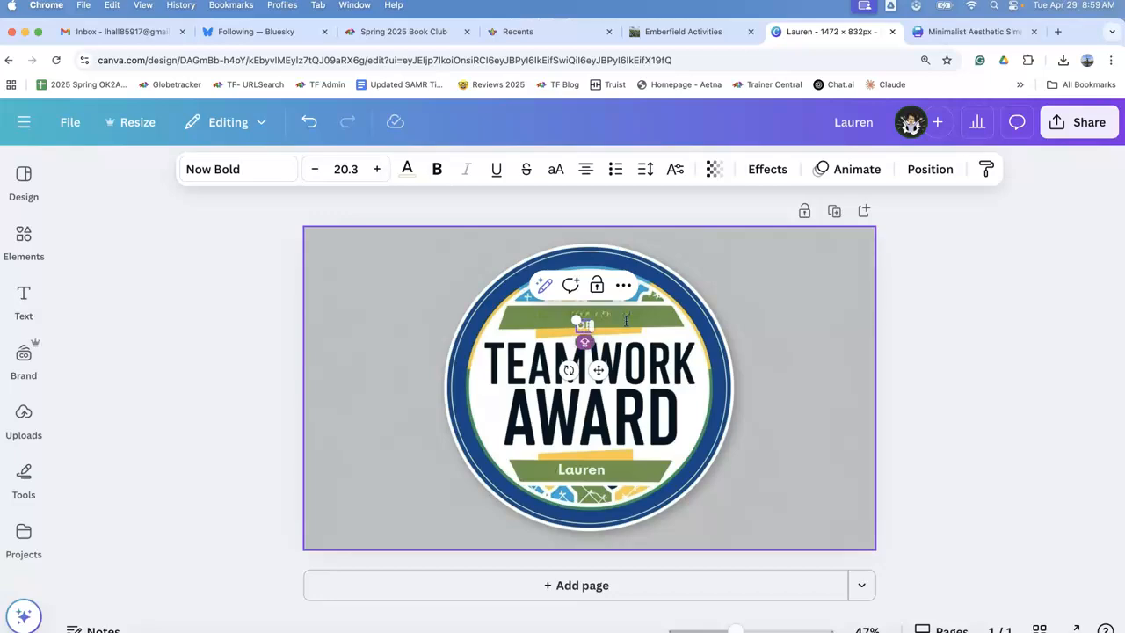
key("BackSpace")
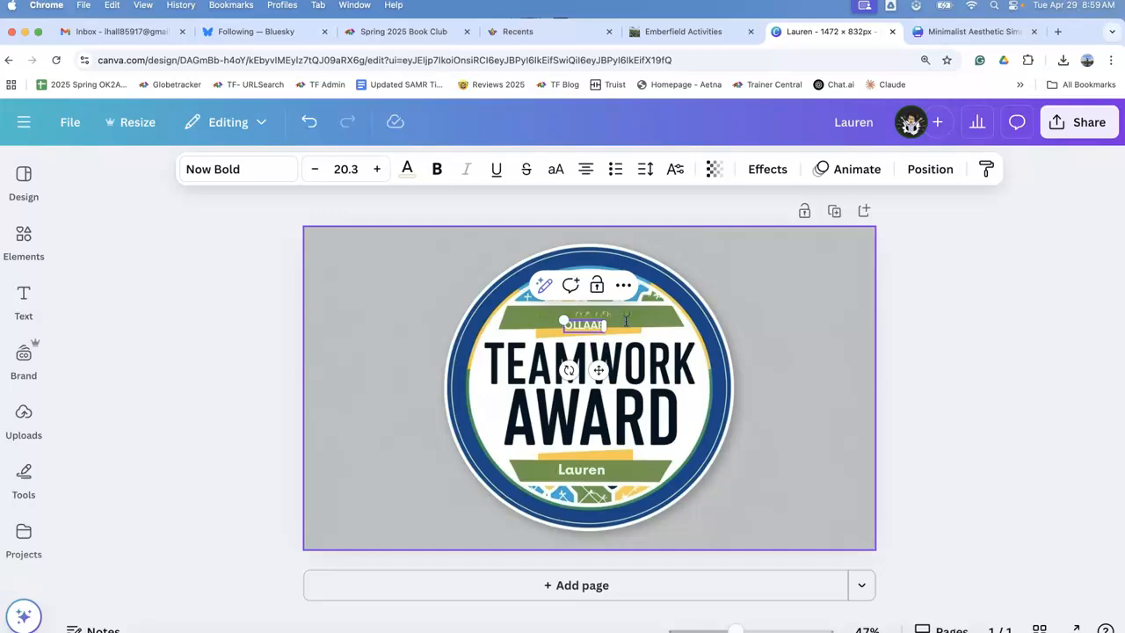
type("ORATOR")
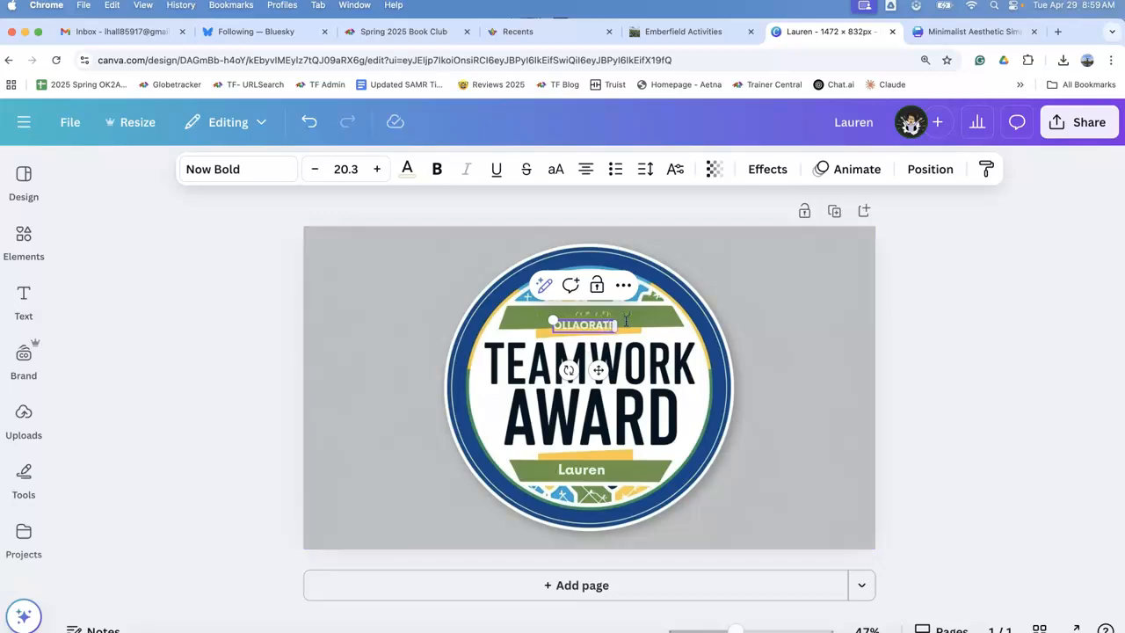